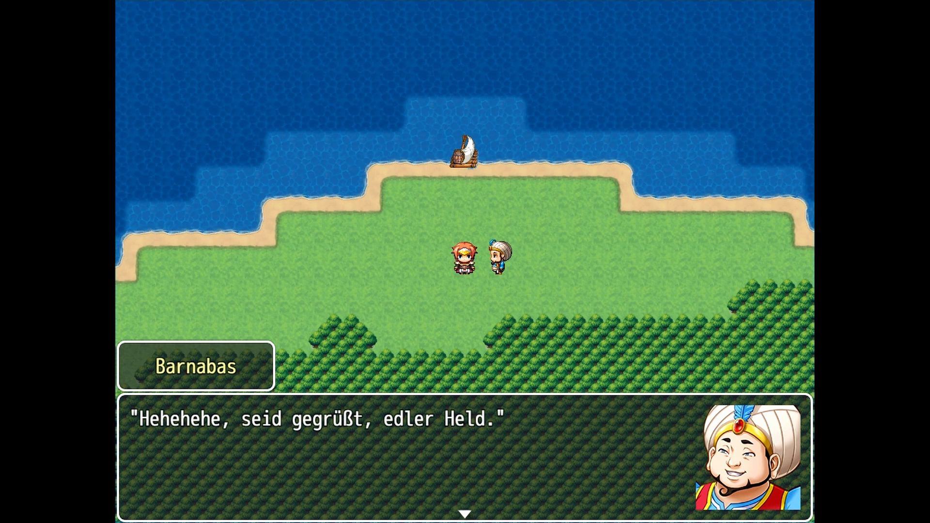
# Play the opening of the conversation with the turbaned merchant until the hero receives the map item (Karte)
pyautogui.press('Return')
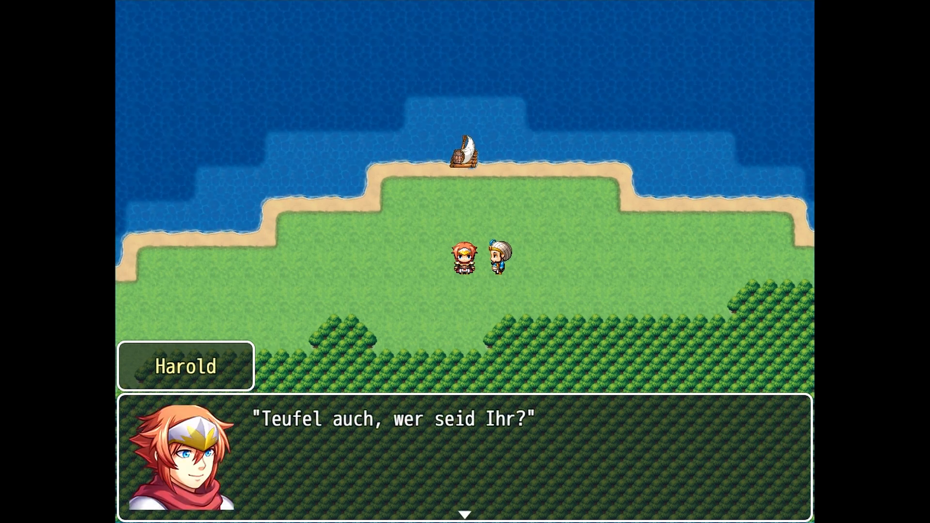
pyautogui.press('Return')
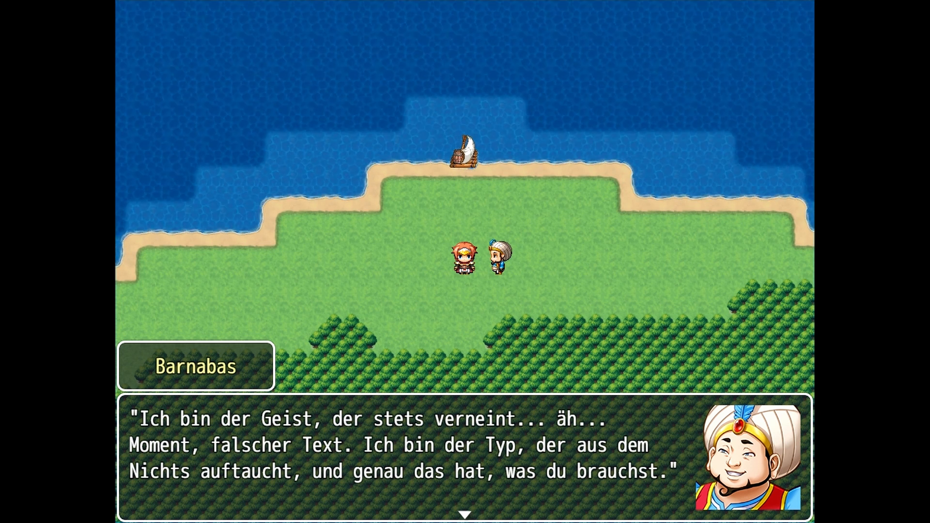
pyautogui.press('Return')
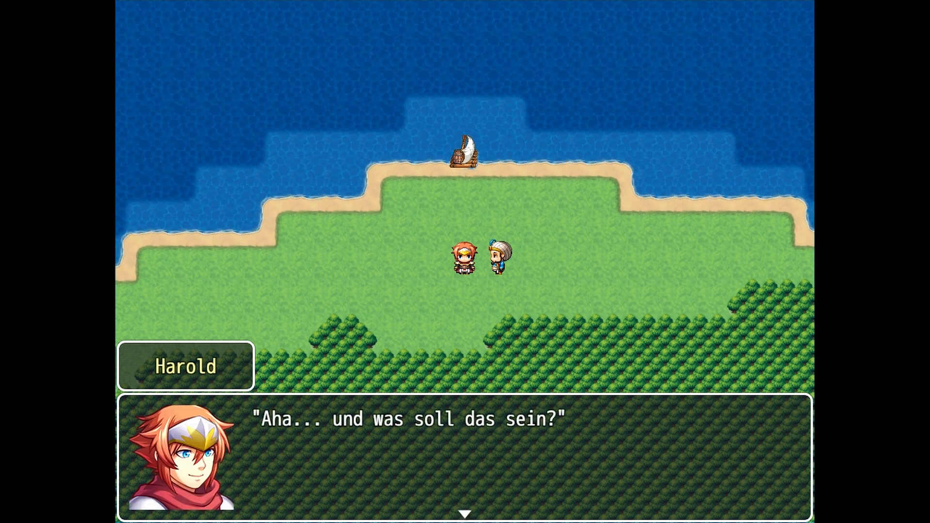
pyautogui.press('Return')
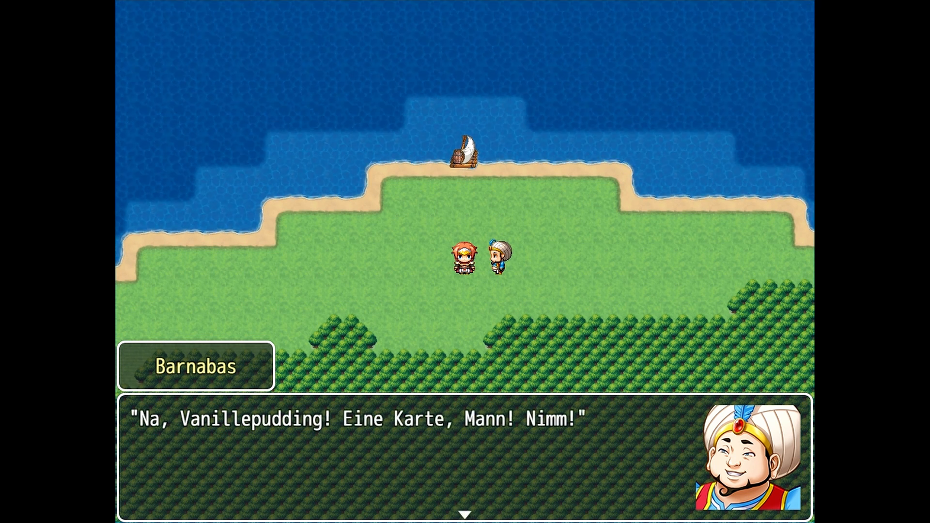
pyautogui.press('Return')
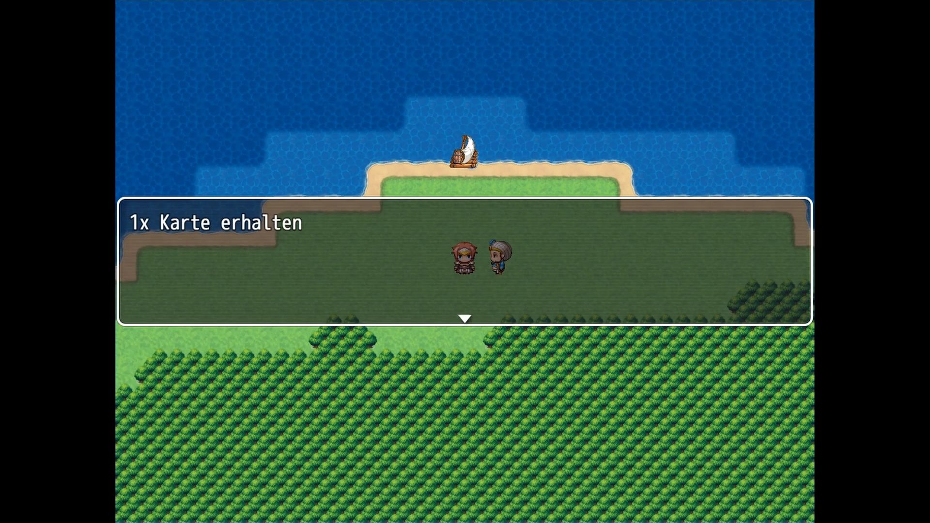
pyautogui.press('Return')
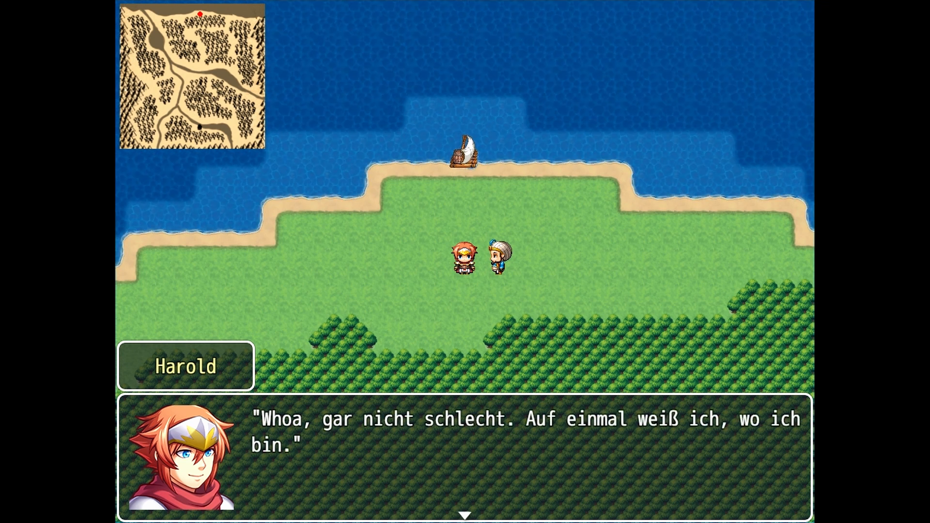
# Play the rest of the merchant conversation, revealing the bridges and the village on the minimap
pyautogui.press('Return')
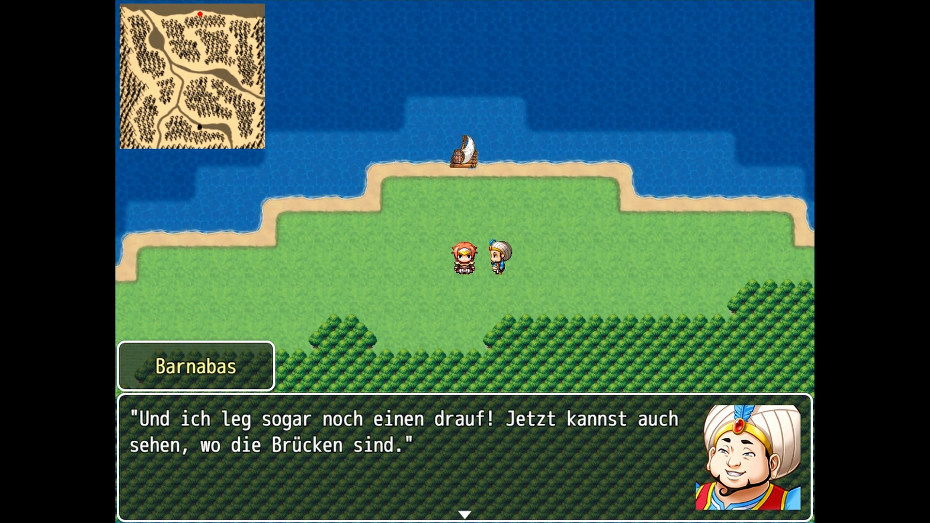
pyautogui.press('Return')
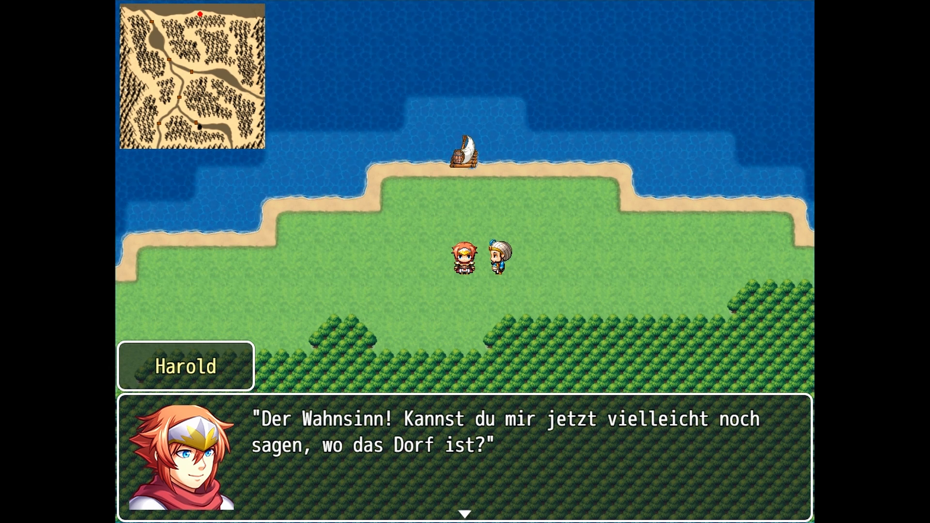
pyautogui.press('Return')
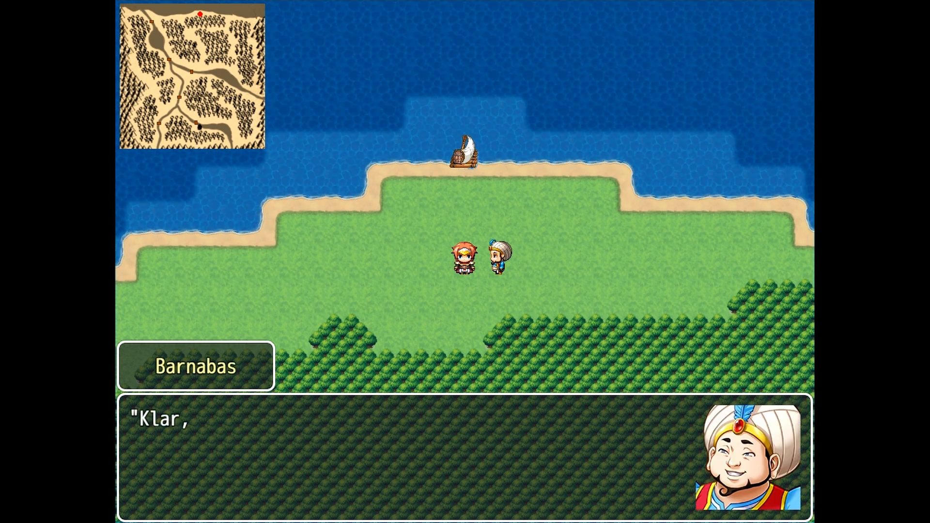
pyautogui.press('Return')
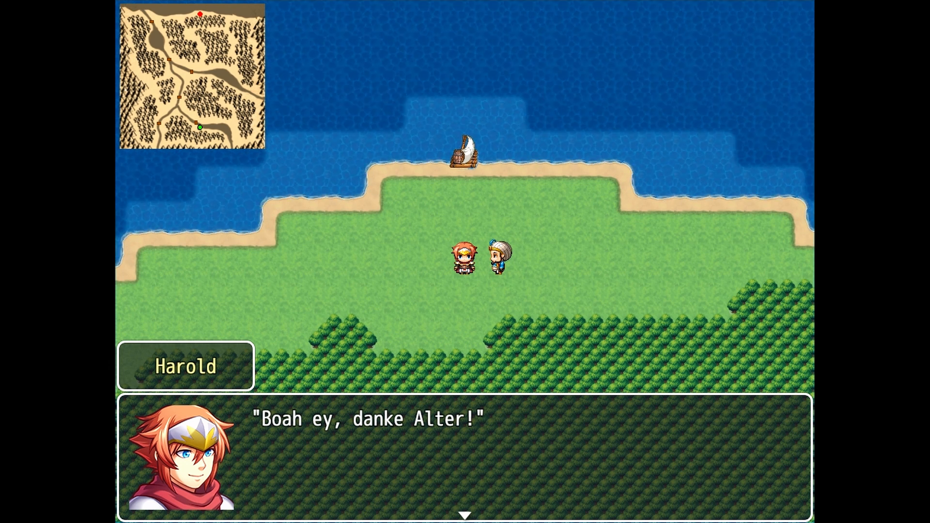
pyautogui.press('Return')
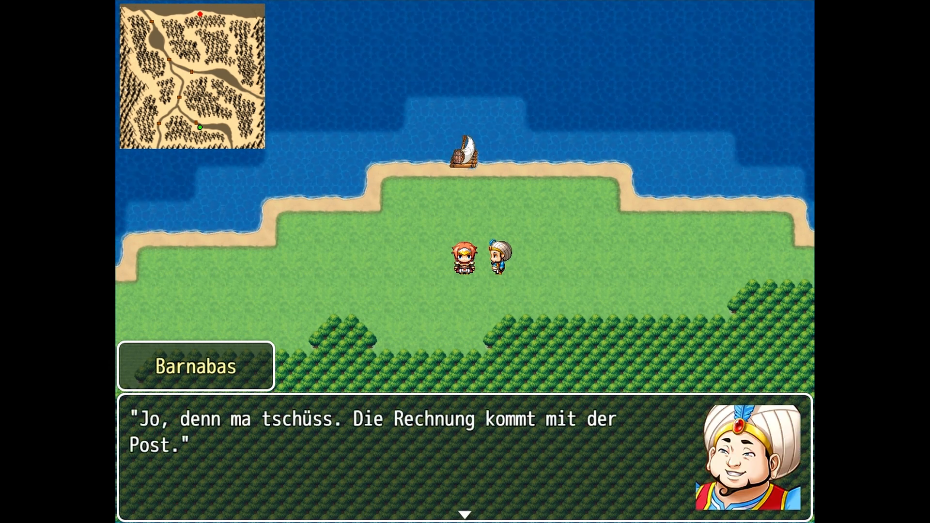
pyautogui.press('Return')
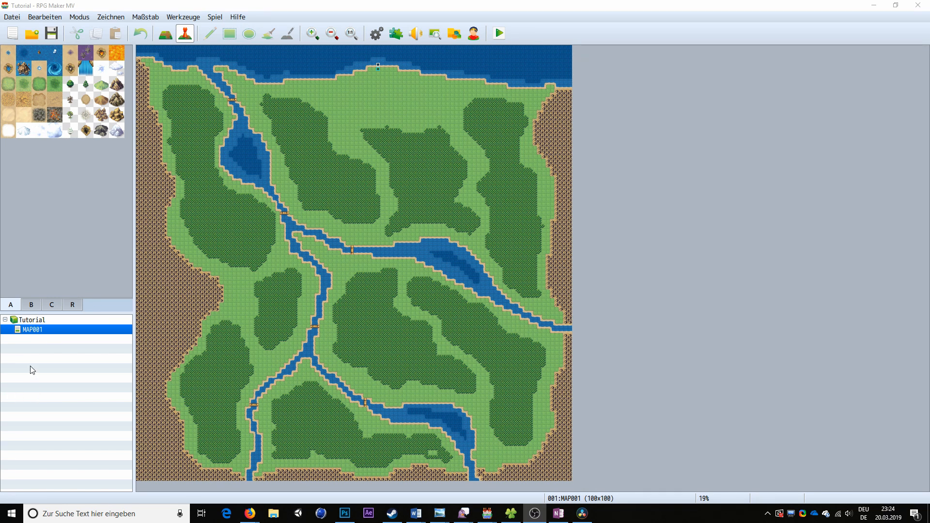
# In RPG Maker MV, save the MAP001 map as an image in the Desktop 3 folder
pyautogui.rightClick(31, 330)
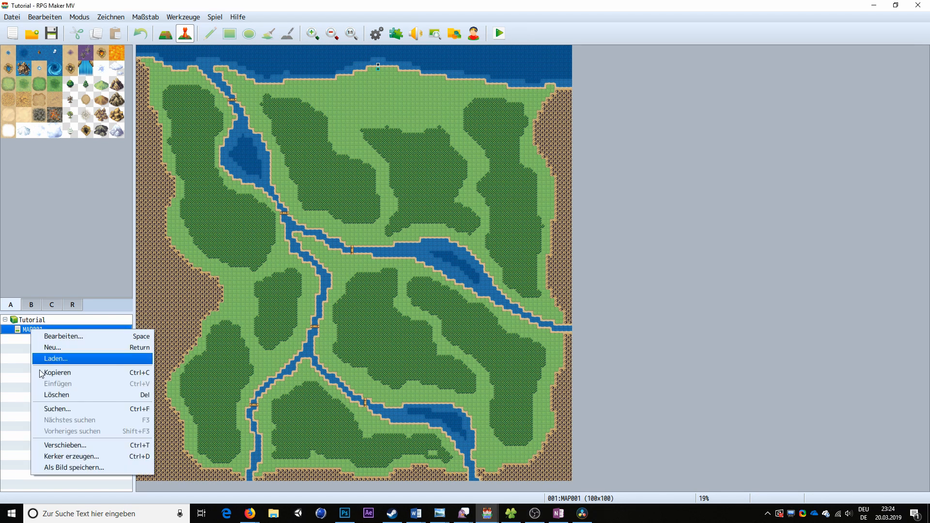
pyautogui.click(62, 467)
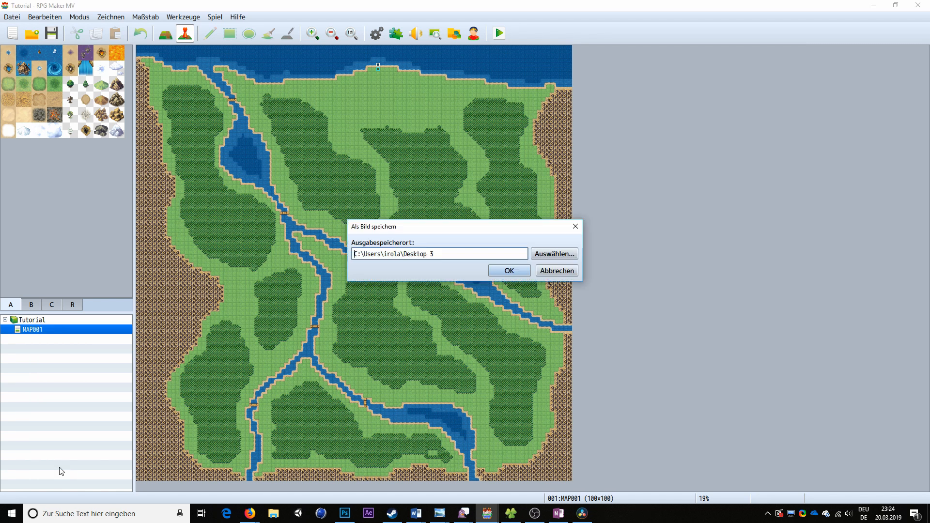
pyautogui.click(510, 272)
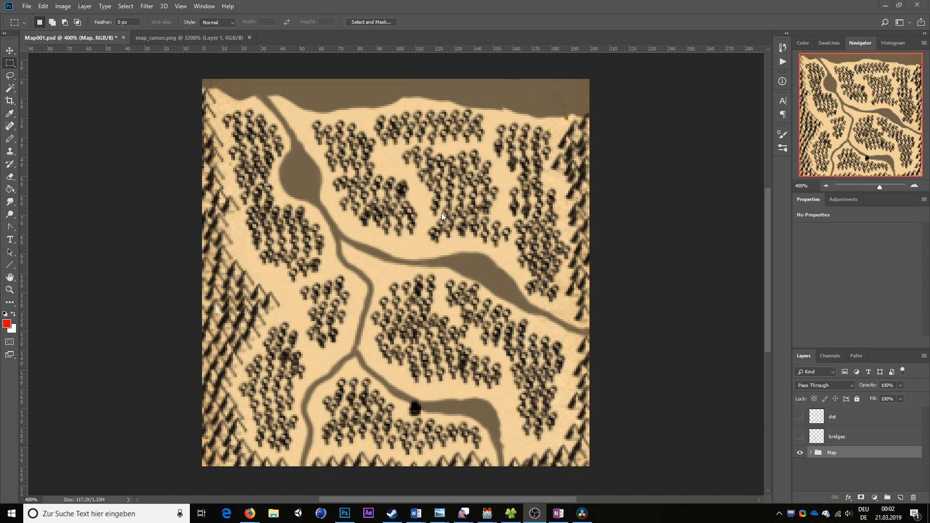
# Switch to Photoshop and show the bridges layer over the drawn map in Map001.psd
pyautogui.click(799, 437)
pyautogui.click(799, 436)
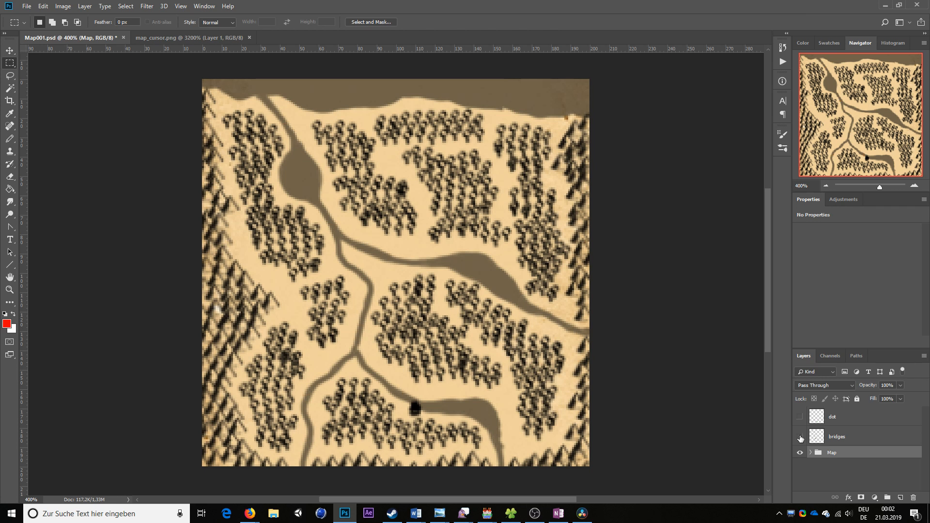
pyautogui.click(799, 437)
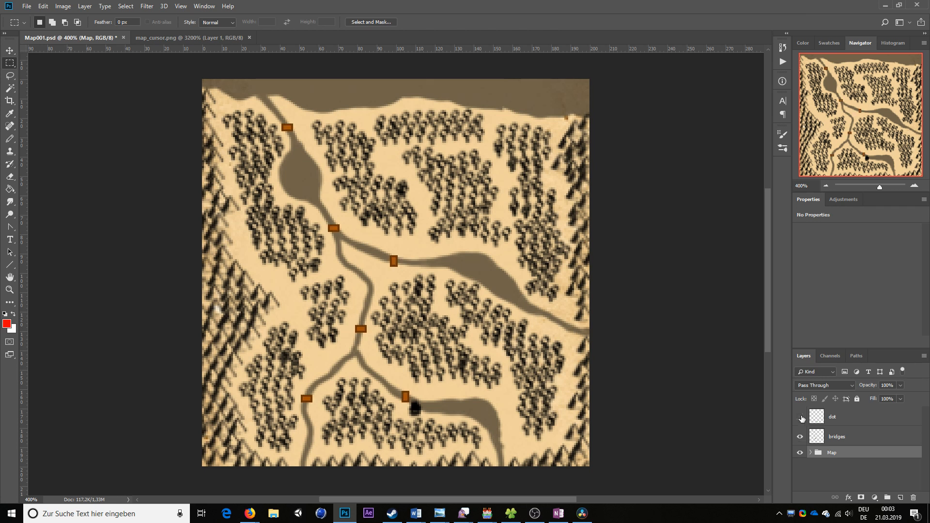
# Toggle the visibility of the dot layer in Map001.psd and view the map_cursor.png document
pyautogui.click(799, 416)
pyautogui.click(799, 416)
pyautogui.click(799, 417)
pyautogui.click(799, 416)
pyautogui.click(799, 416)
pyautogui.click(225, 38)
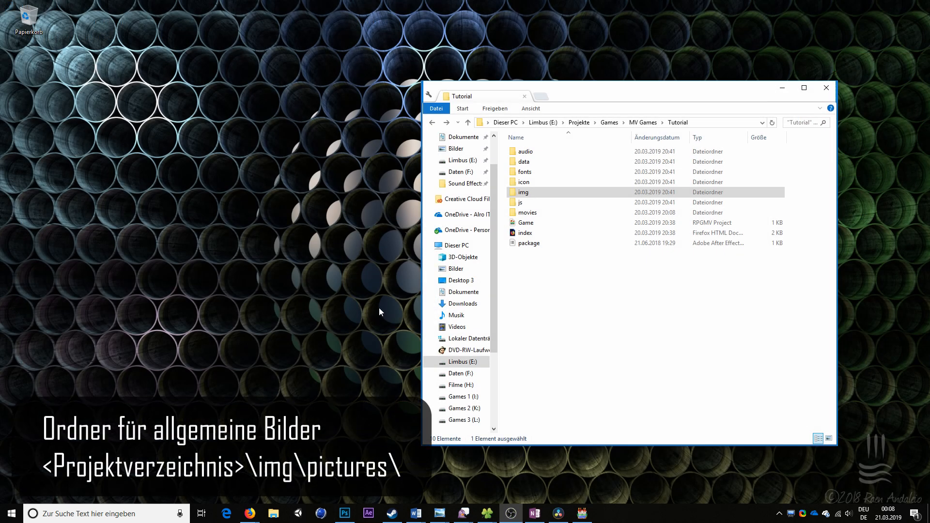
# In File Explorer, open the Tutorial project's img\pictures folder and place the map images in it
pyautogui.doubleClick(526, 193)
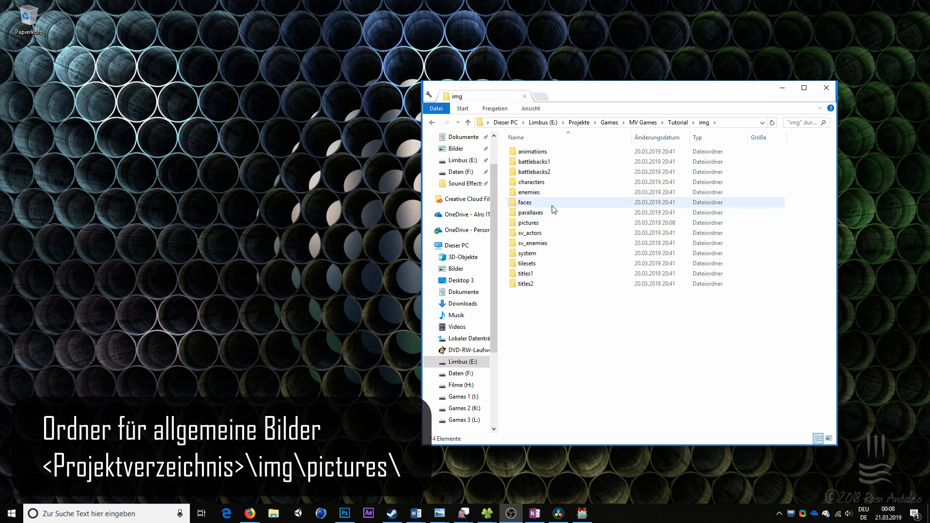
pyautogui.doubleClick(528, 222)
pyautogui.moveTo(462, 336); pyautogui.dragTo(576, 307)
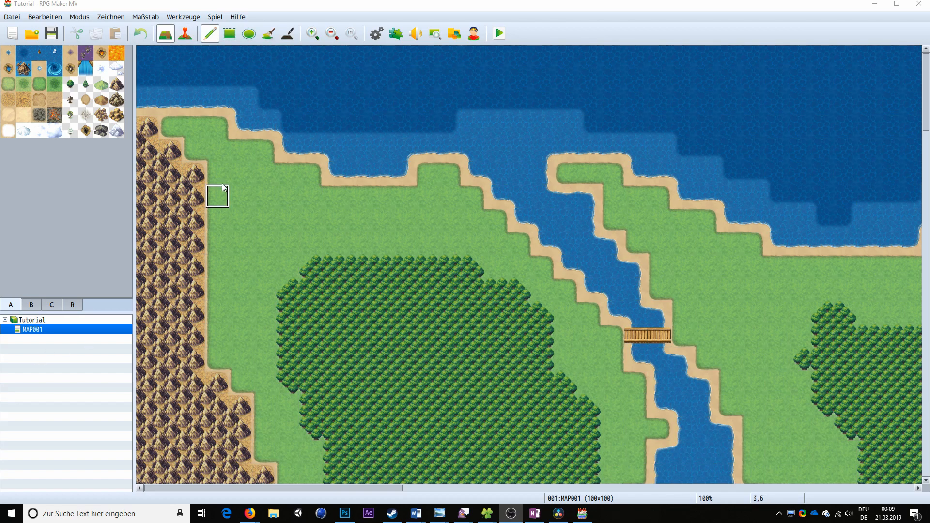
# In RPG Maker MV, create a new event on tile 0,0 of MAP001 and set its trigger to Parallel
pyautogui.click(185, 34)
pyautogui.doubleClick(152, 63)
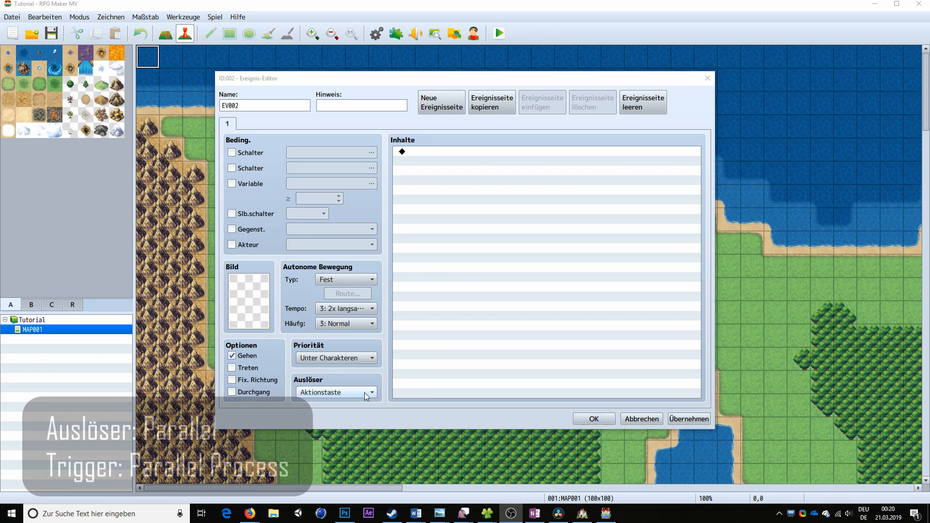
pyautogui.click(359, 397)
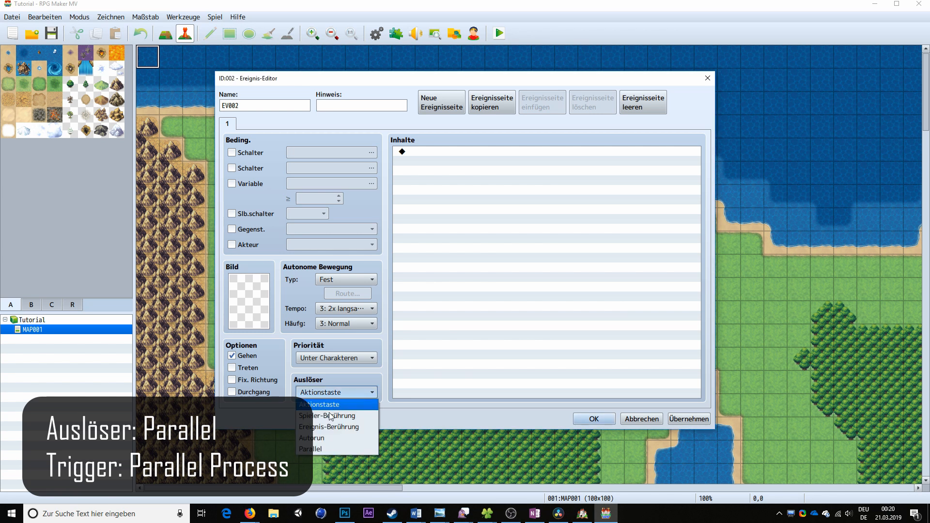
pyautogui.click(312, 452)
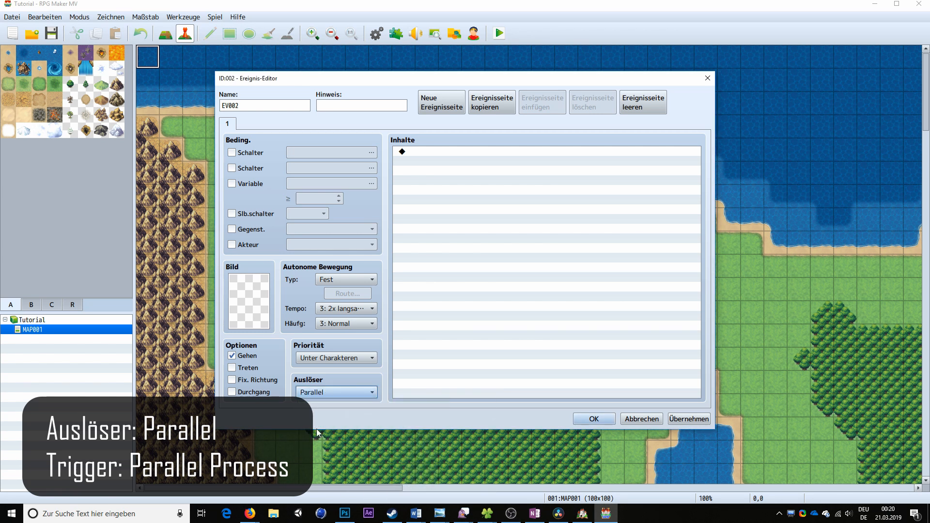
# Add a conditional branch to the event that checks for the item 0005 Karte and includes an Else branch
pyautogui.doubleClick(422, 152)
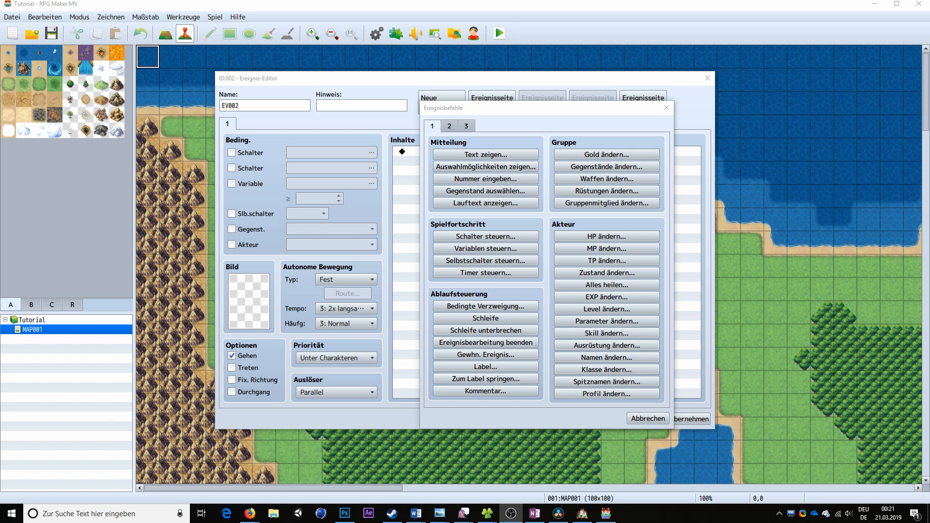
pyautogui.click(446, 309)
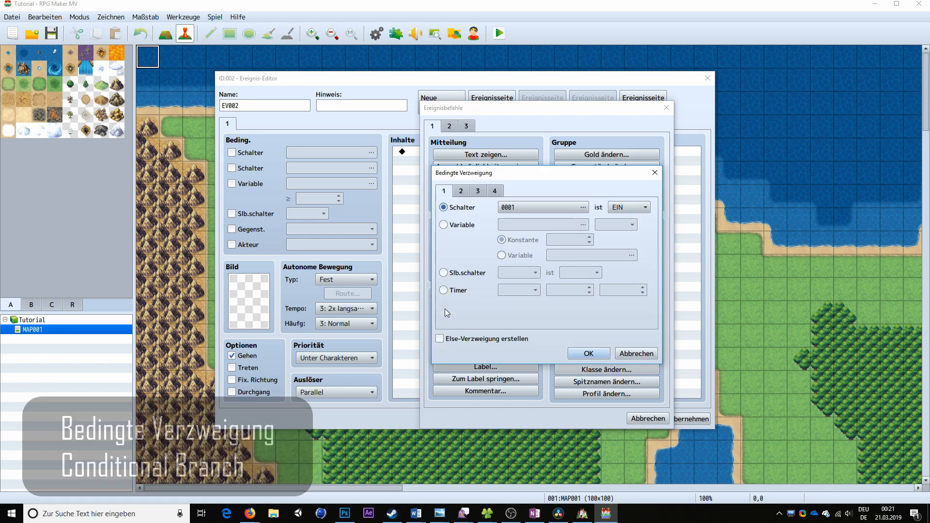
pyautogui.click(494, 191)
pyautogui.click(463, 227)
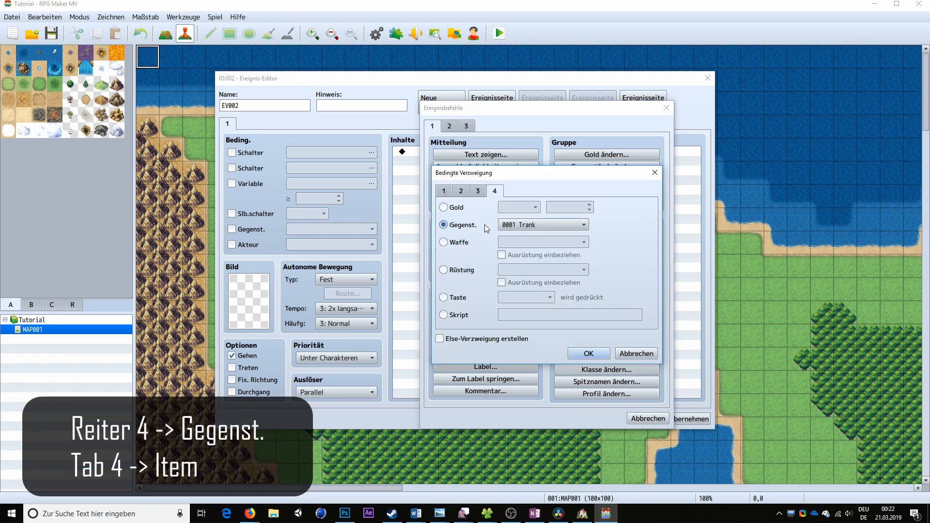
pyautogui.click(515, 226)
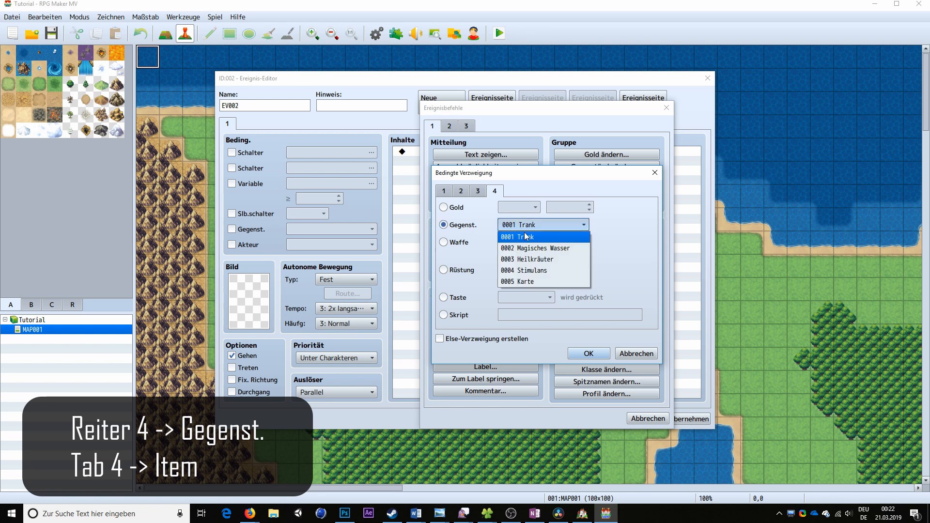
pyautogui.click(528, 282)
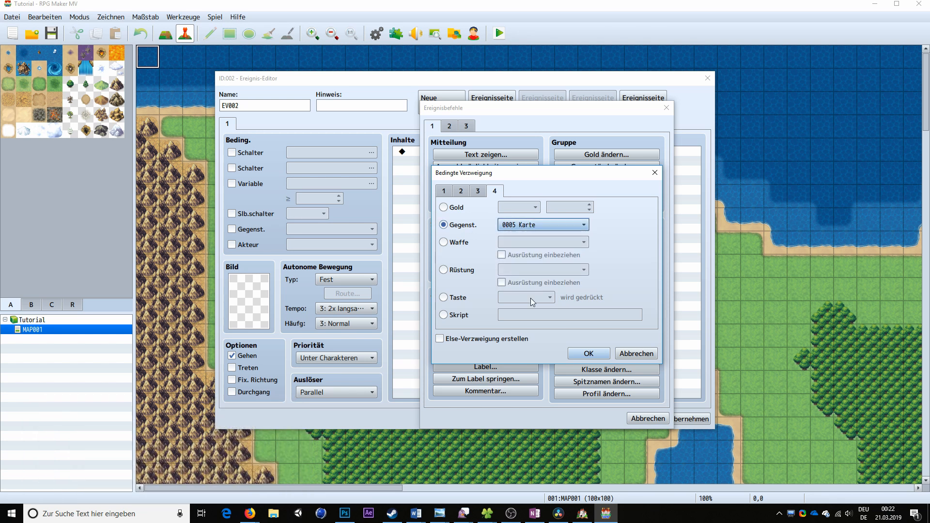
pyautogui.click(504, 339)
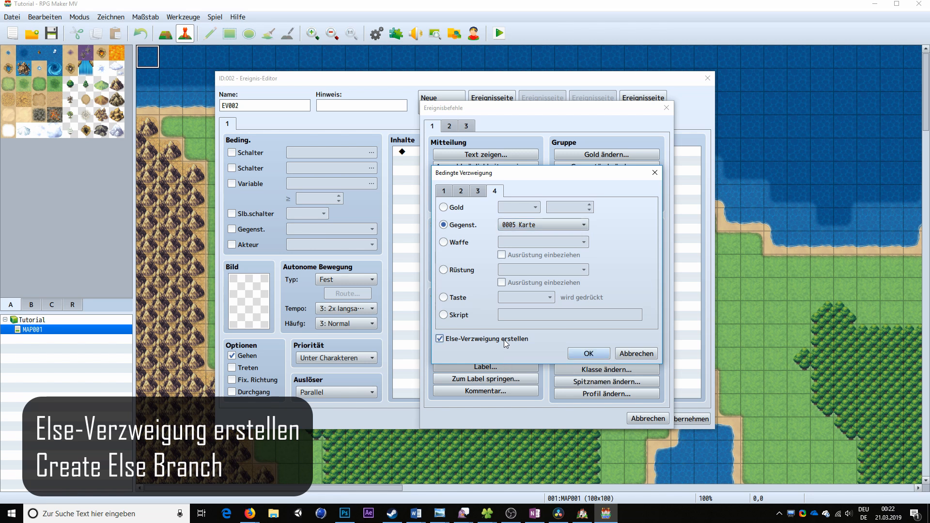
pyautogui.click(588, 353)
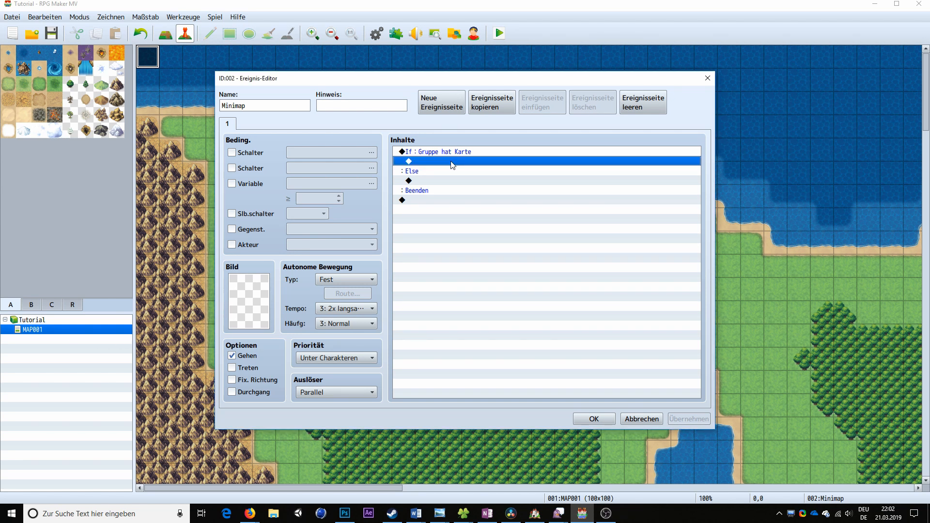
# Add a Show Picture command inside the Karte branch with picture number 50 and the image map001
pyautogui.doubleClick(451, 162)
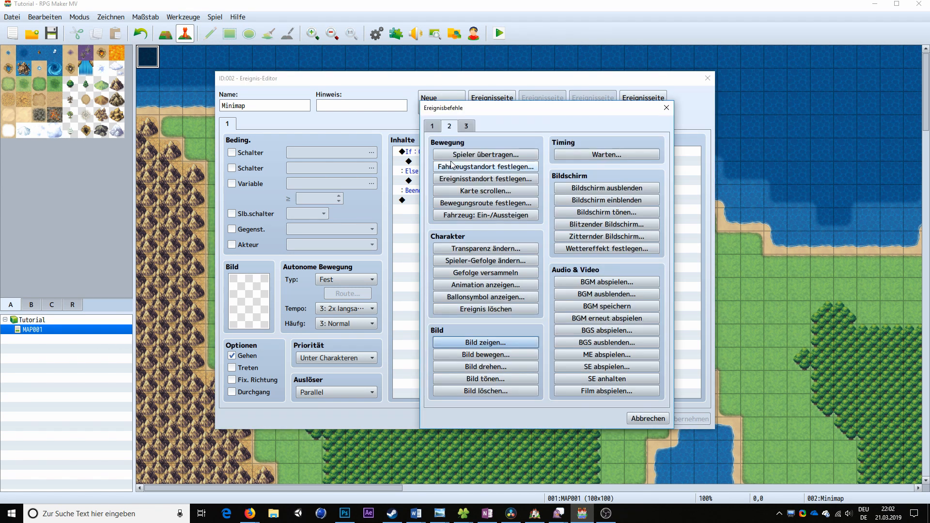
pyautogui.click(485, 342)
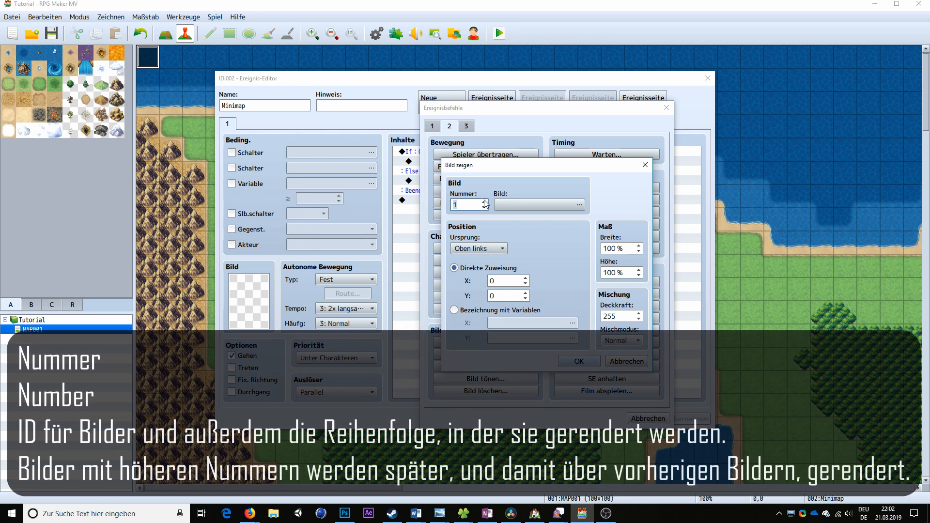
pyautogui.moveTo(485, 204)
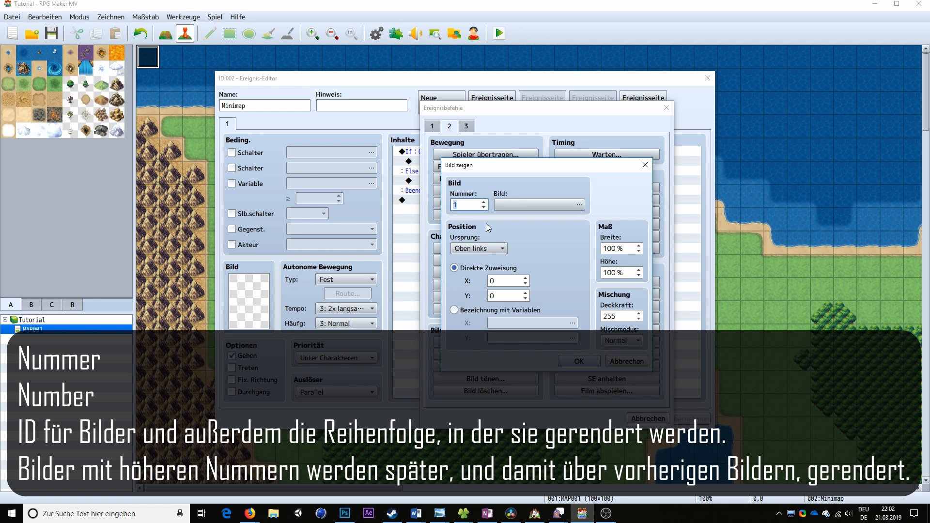
pyautogui.click(461, 202)
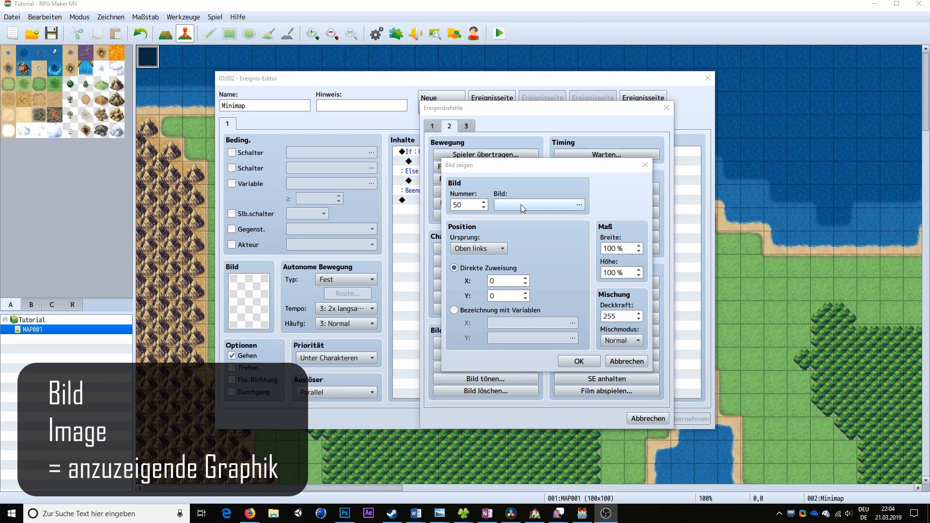
pyautogui.click(521, 204)
pyautogui.doubleClick(394, 182)
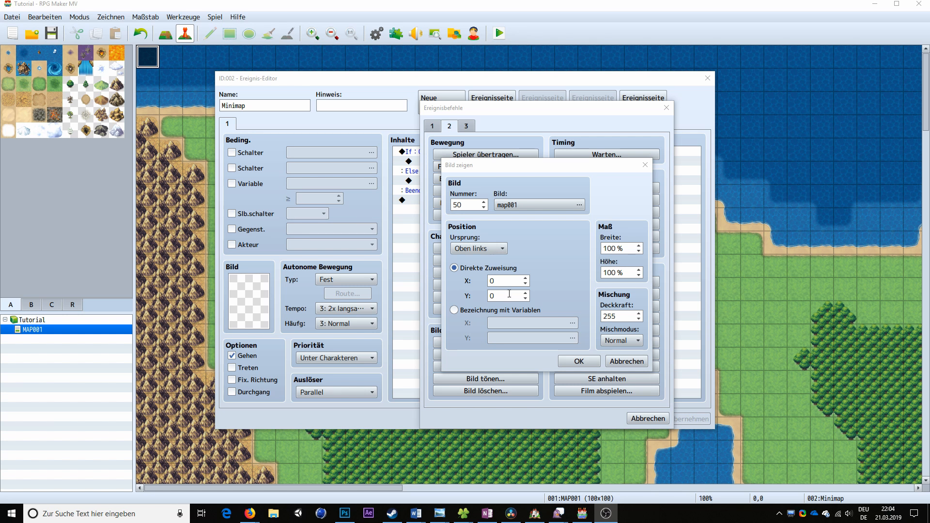
# Place the map001 picture directly at X 10, Y 10 and confirm the command
pyautogui.click(506, 287)
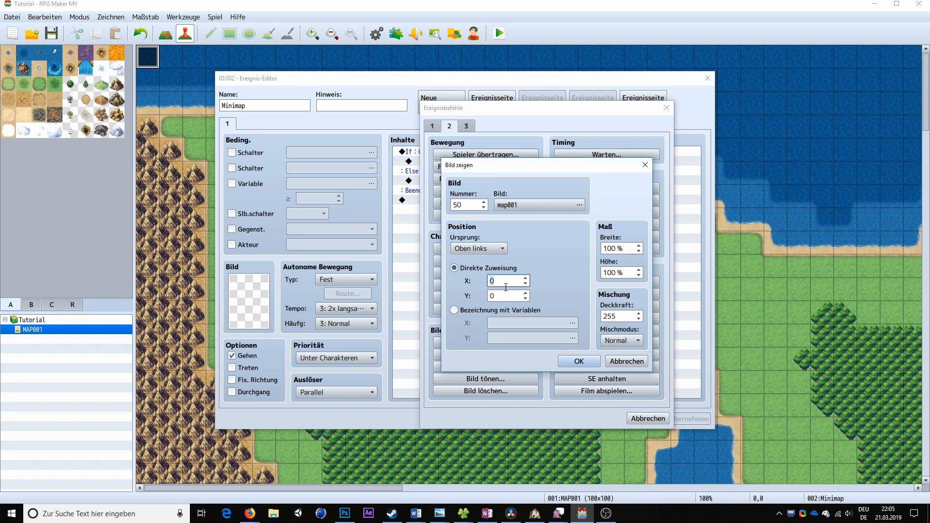
pyautogui.write('10')
pyautogui.press('Tab')
pyautogui.write('10')
pyautogui.click(580, 359)
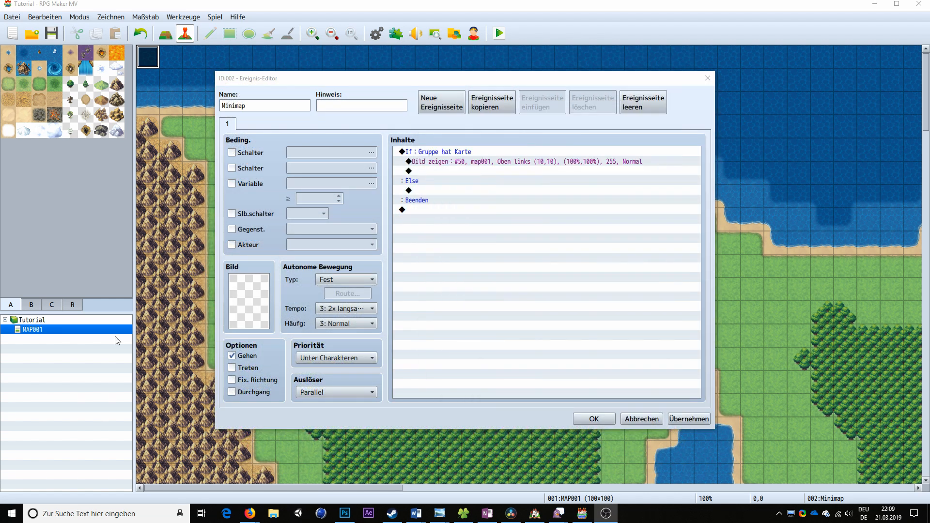
# Below the map001 picture command, add a conditional branch that checks whether the switch Brücken is ON (EIN), without an Else branch
pyautogui.doubleClick(438, 174)
pyautogui.click(476, 306)
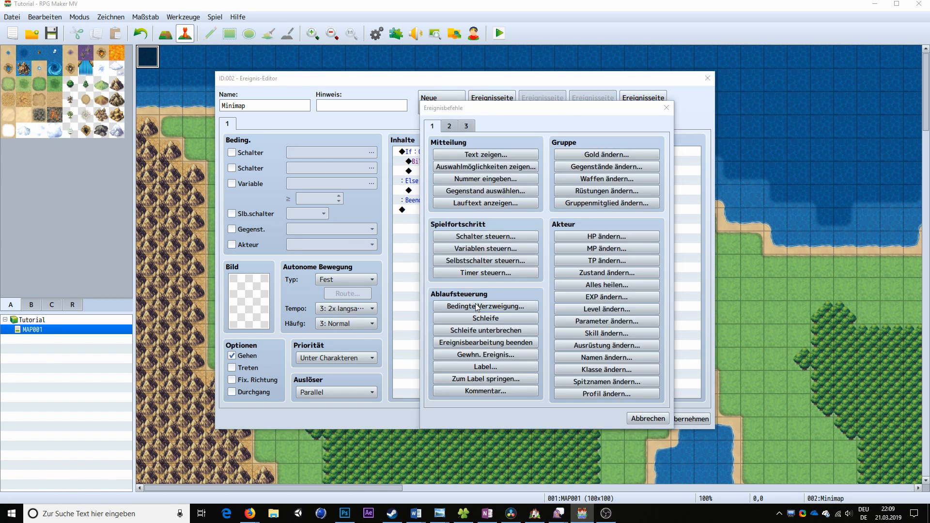
pyautogui.click(588, 350)
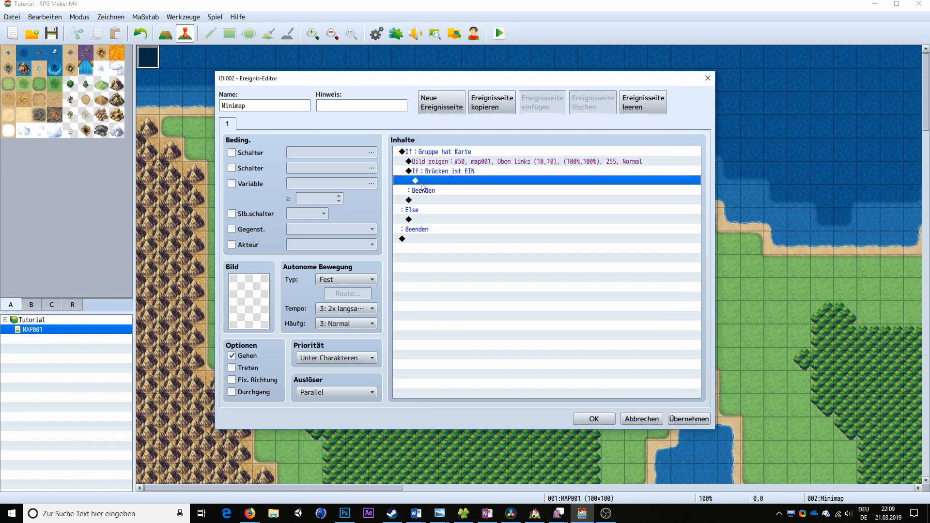
# Inside the Brücken branch, add a Show Picture command with number 51 and the image map001-bridges
pyautogui.doubleClick(436, 179)
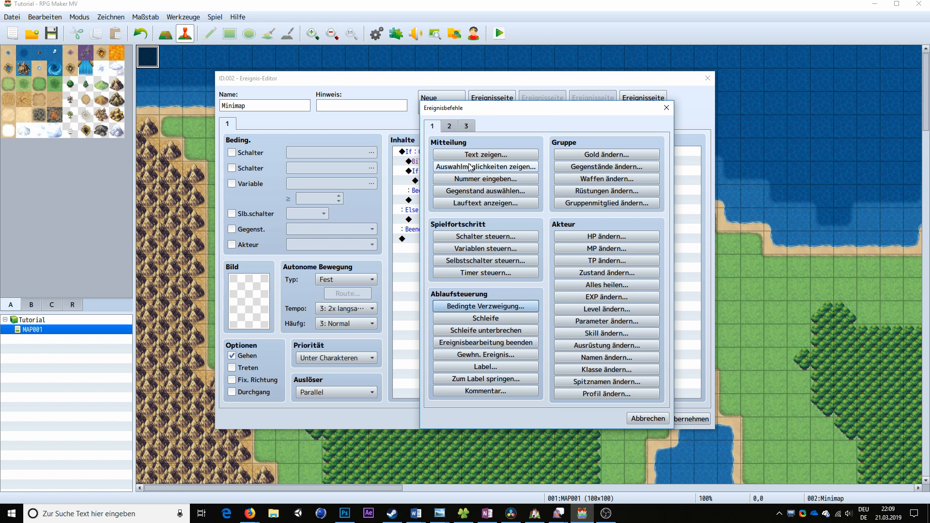
pyautogui.click(449, 126)
pyautogui.click(485, 342)
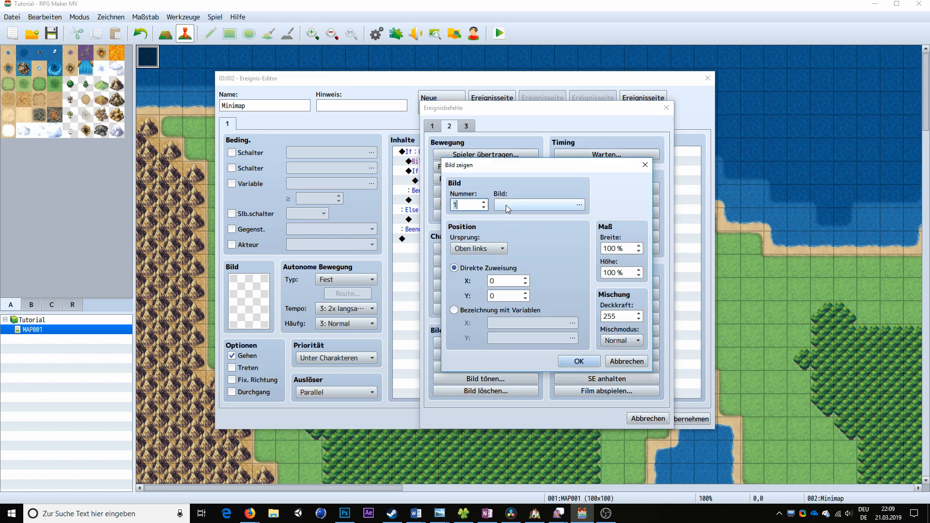
pyautogui.click(511, 203)
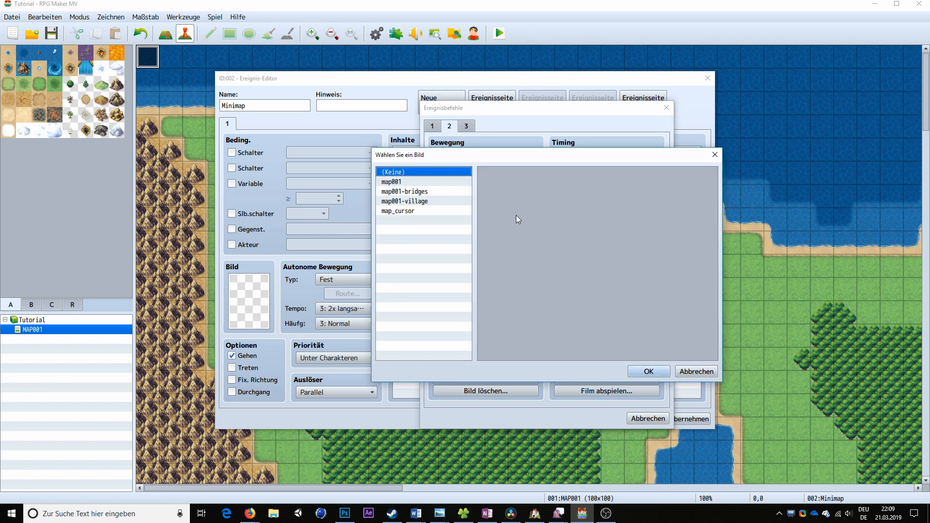
pyautogui.doubleClick(406, 192)
pyautogui.write('51')
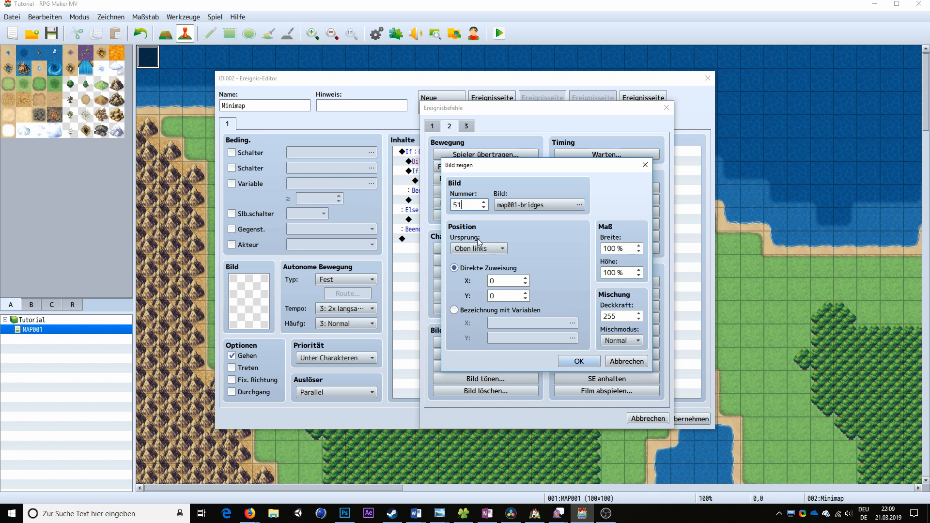
# Set the map001-bridges picture's position to X 10, Y 10 and confirm the command
pyautogui.click(512, 278)
pyautogui.write('10')
pyautogui.press('Tab')
pyautogui.write('10')
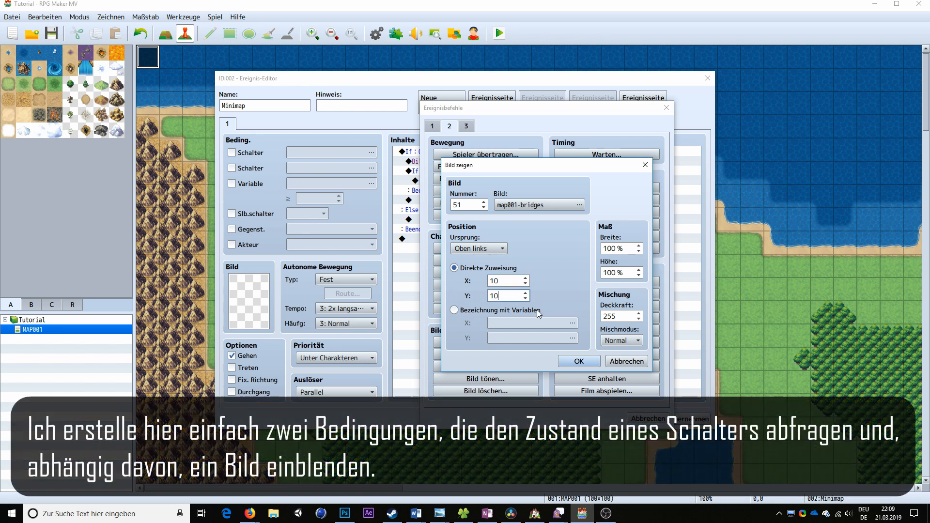
pyautogui.click(573, 359)
# Duplicate the whole Brücken branch, including its picture command, directly below the original inside the Karte branch
pyautogui.click(436, 171)
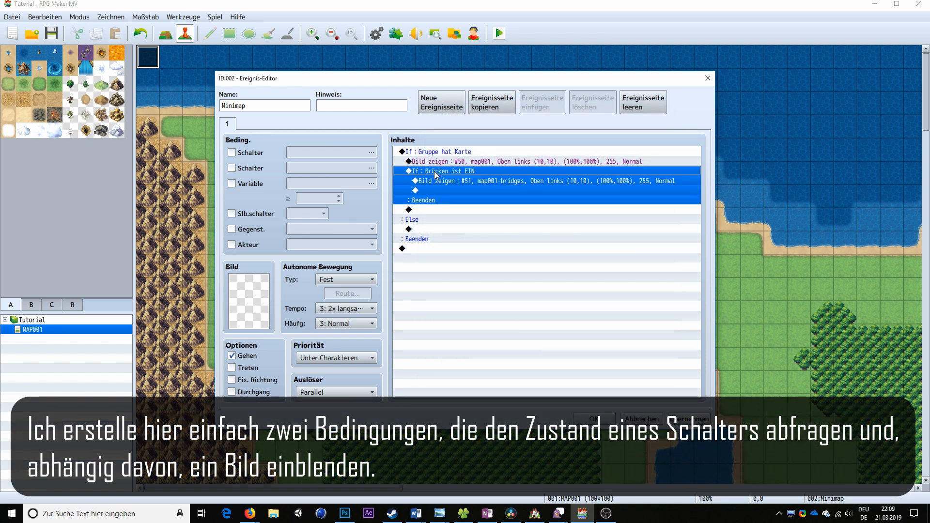
pyautogui.hotkey('ctrl', 'c')
pyautogui.click(430, 209)
pyautogui.hotkey('ctrl', 'v')
# Change the duplicated branch's condition to the switch 0002 Dorf being ON (EIN)
pyautogui.doubleClick(448, 211)
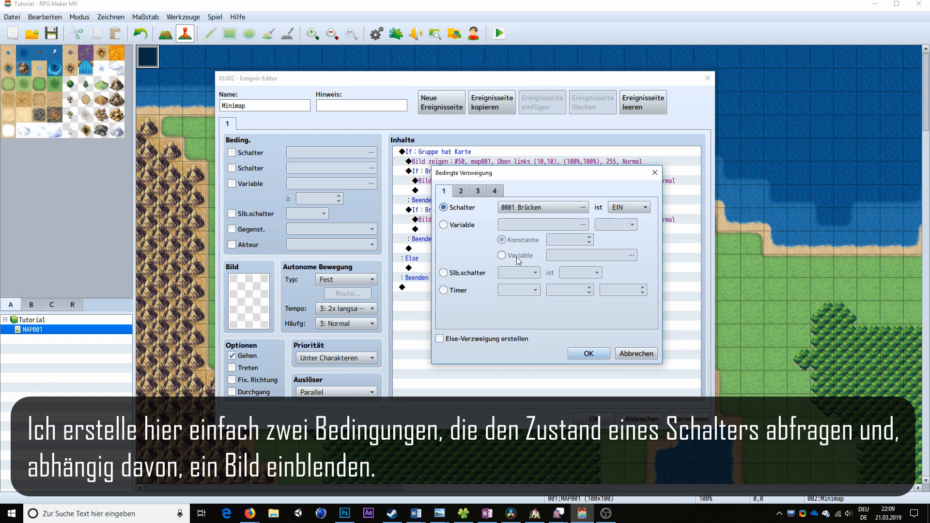
pyautogui.click(537, 216)
pyautogui.doubleClick(557, 172)
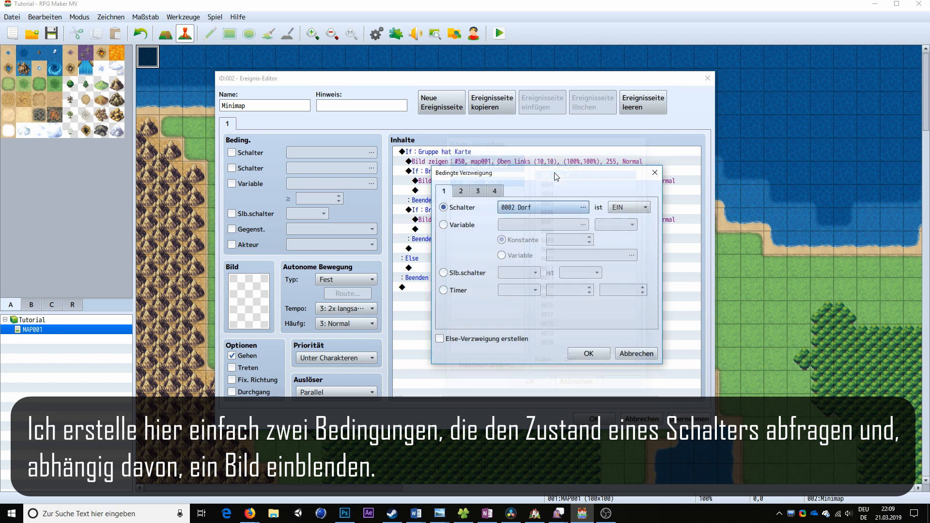
pyautogui.click(588, 352)
# Change the picture command in the Dorf branch to number 52 with the image map001-village
pyautogui.doubleClick(477, 221)
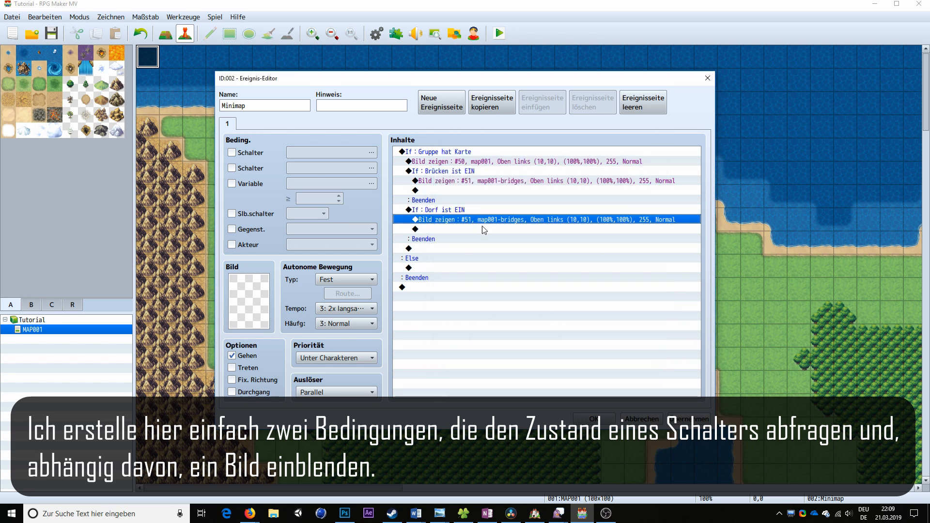
pyautogui.click(483, 201)
pyautogui.click(494, 205)
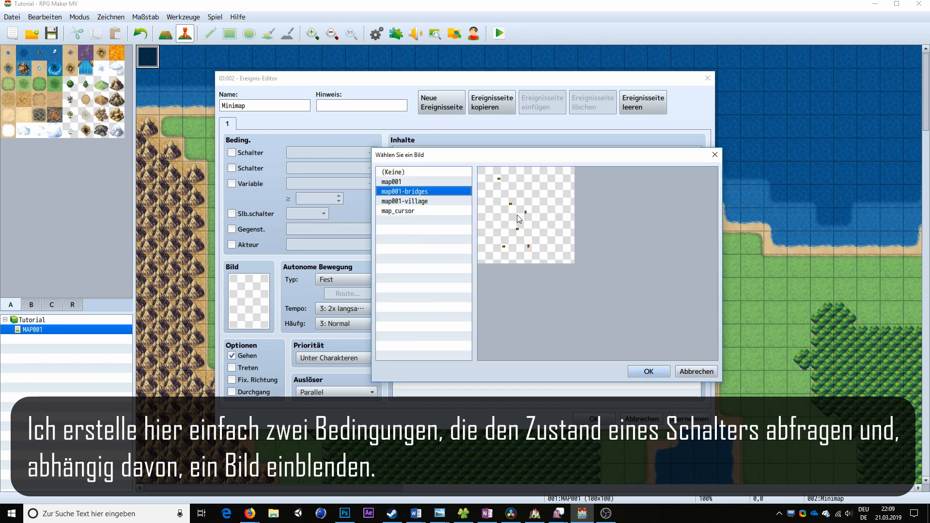
pyautogui.doubleClick(421, 201)
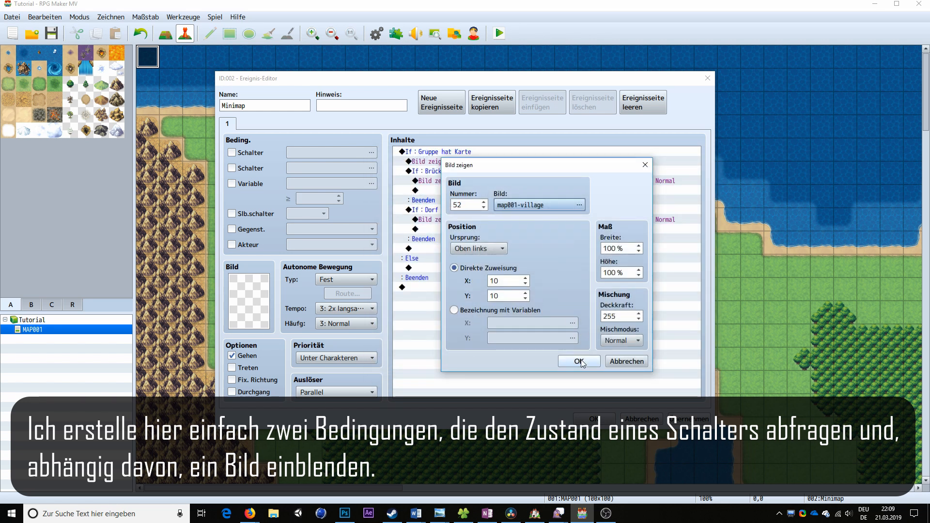
pyautogui.click(565, 361)
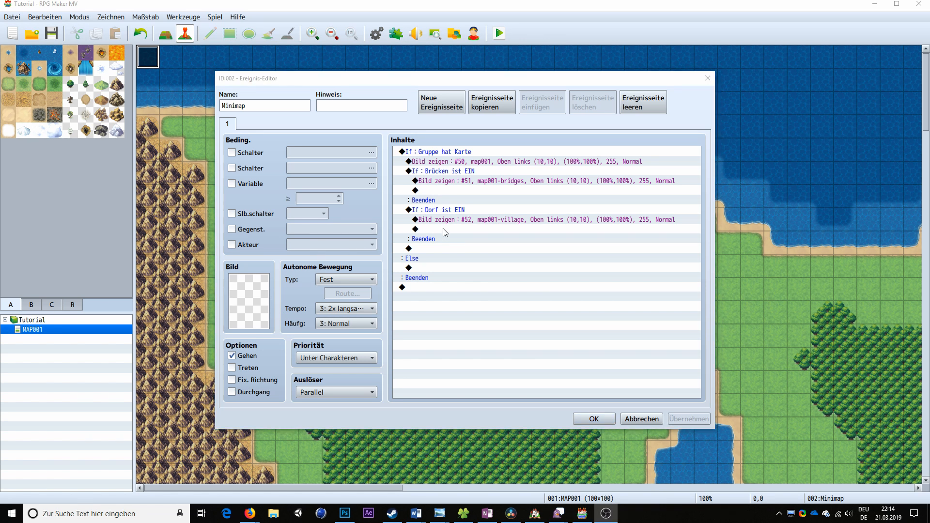
# After the Dorf branch, add a Show Picture command with number 53, the image map_cursor and its origin set to Mitte
pyautogui.click(426, 249)
pyautogui.doubleClick(425, 249)
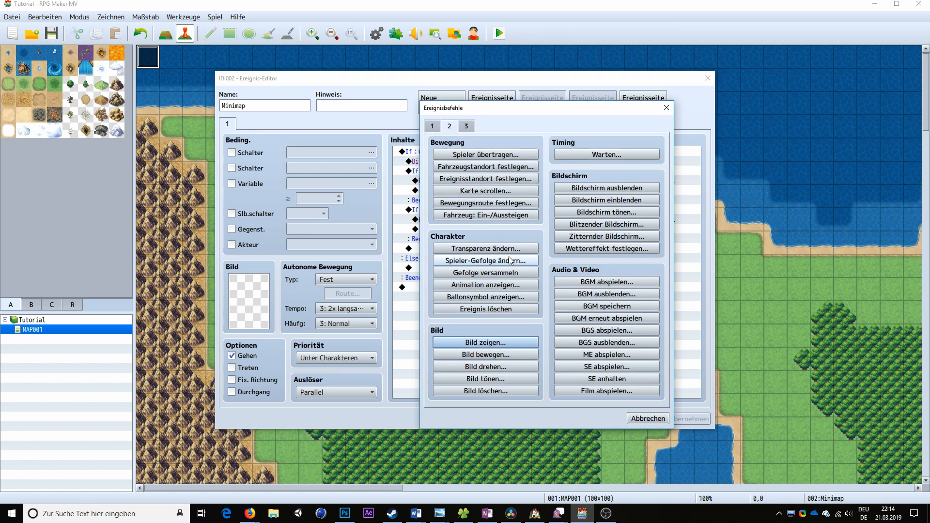
pyautogui.click(485, 343)
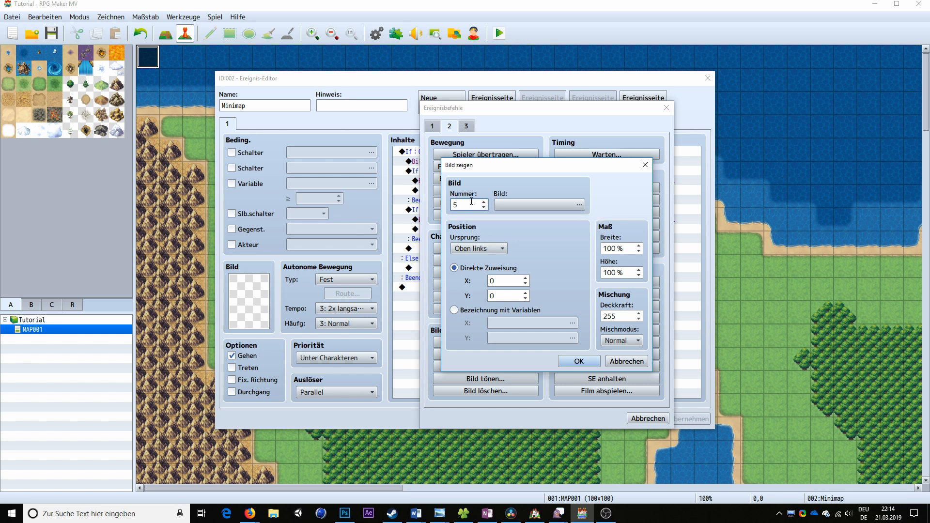
pyautogui.click(506, 204)
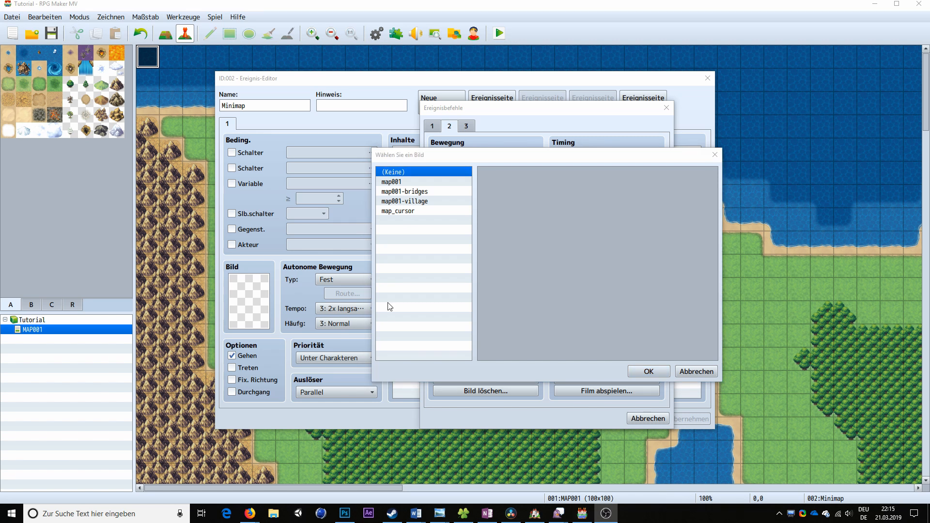
pyautogui.click(411, 213)
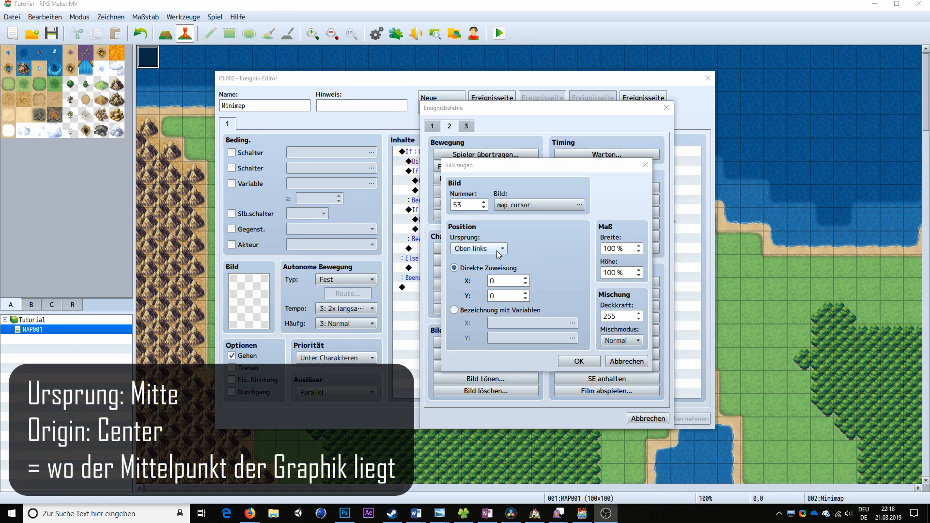
pyautogui.click(499, 248)
pyautogui.click(485, 271)
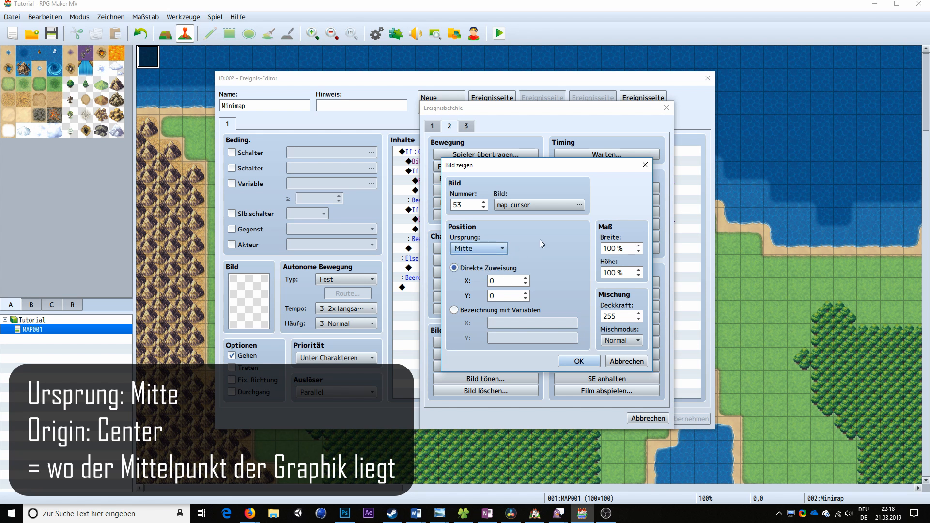
# Position the map_cursor picture by variables, naming variable 0001 "Karte Spieler X" and assigning it to X
pyautogui.click(477, 316)
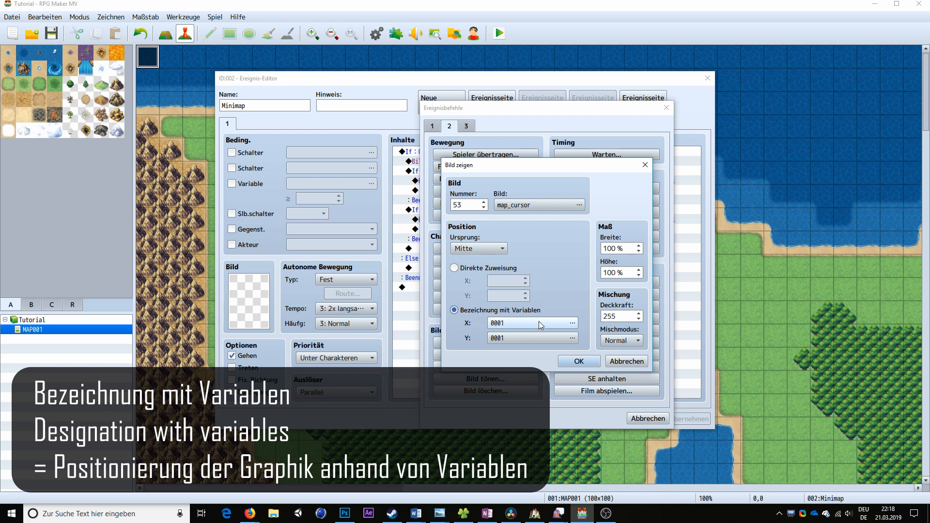
pyautogui.click(502, 326)
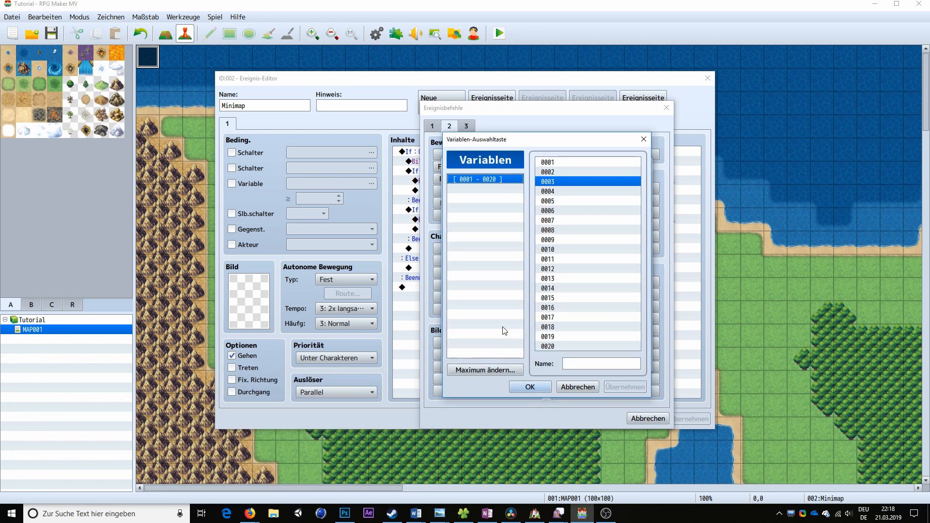
pyautogui.click(559, 164)
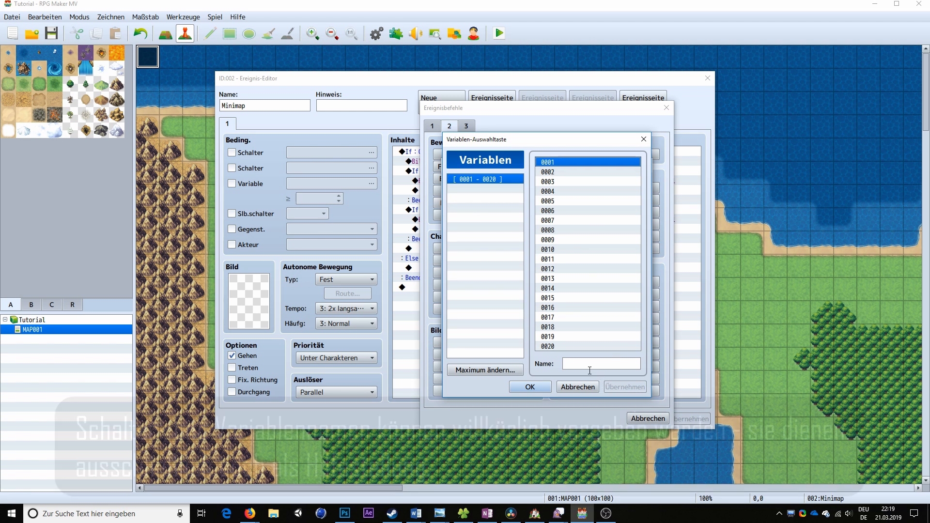
pyautogui.click(582, 363)
pyautogui.write('Karte Spieler X')
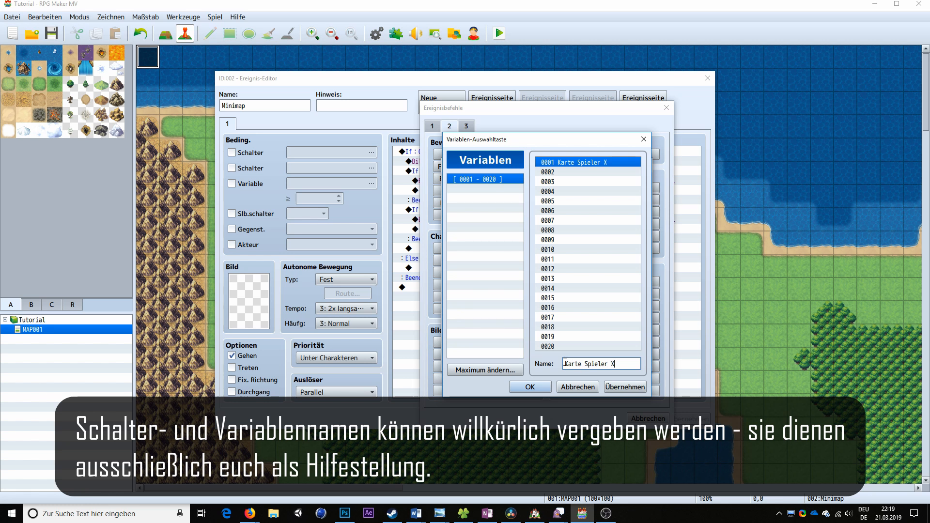
pyautogui.click(529, 386)
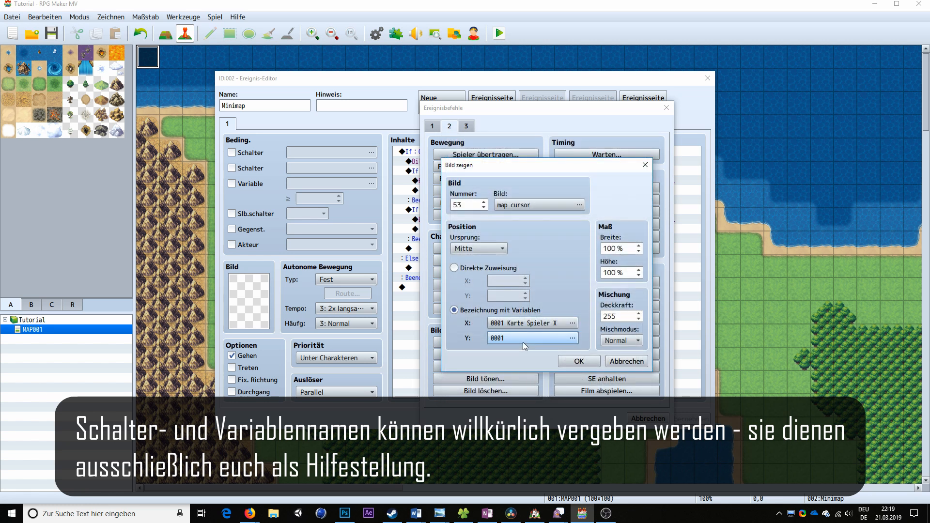
# Name variable 0002 "Karte Spieler Y" and assign it to the map_cursor picture's Y position
pyautogui.doubleClick(522, 342)
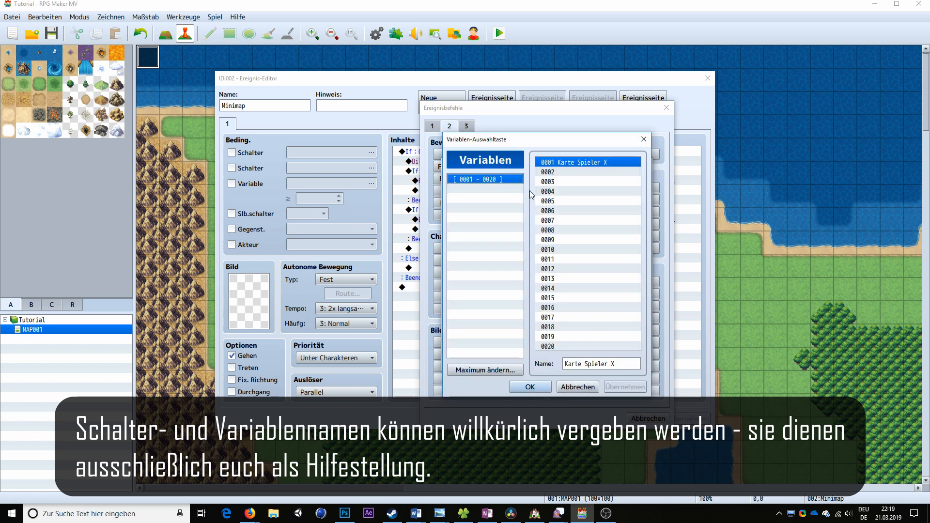
pyautogui.click(563, 174)
pyautogui.click(574, 364)
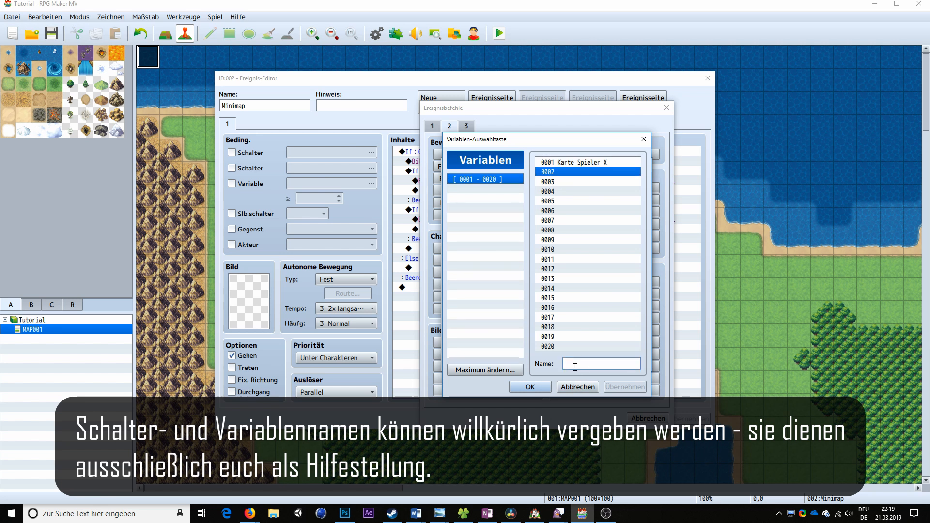
pyautogui.write('Karte Spieler Y')
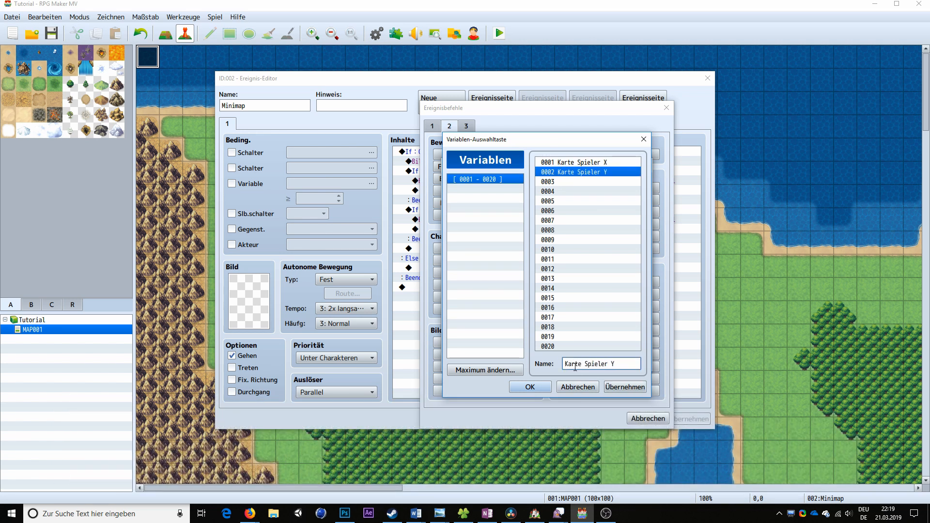
pyautogui.click(530, 387)
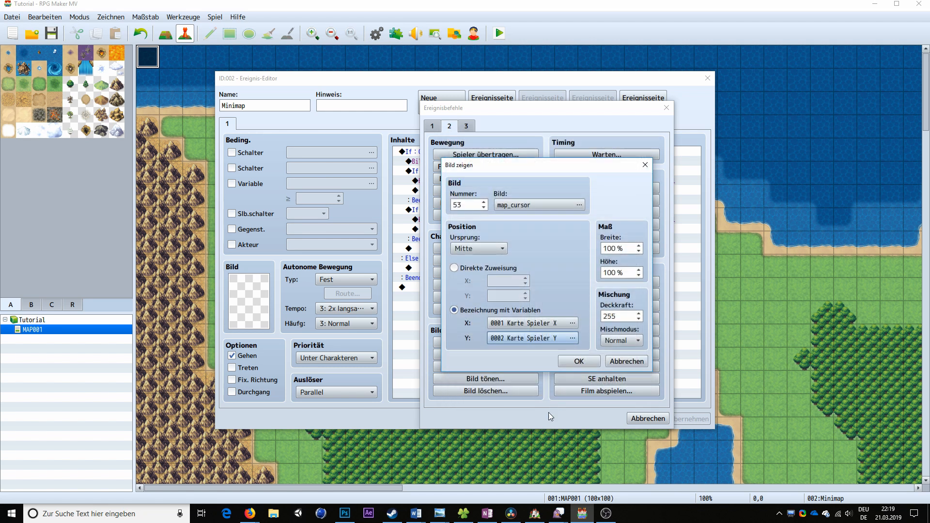
# After the map_cursor picture command, add a Control Variables command setting 0001 Karte Spieler X to the game data Karte X of Spieler
pyautogui.click(559, 366)
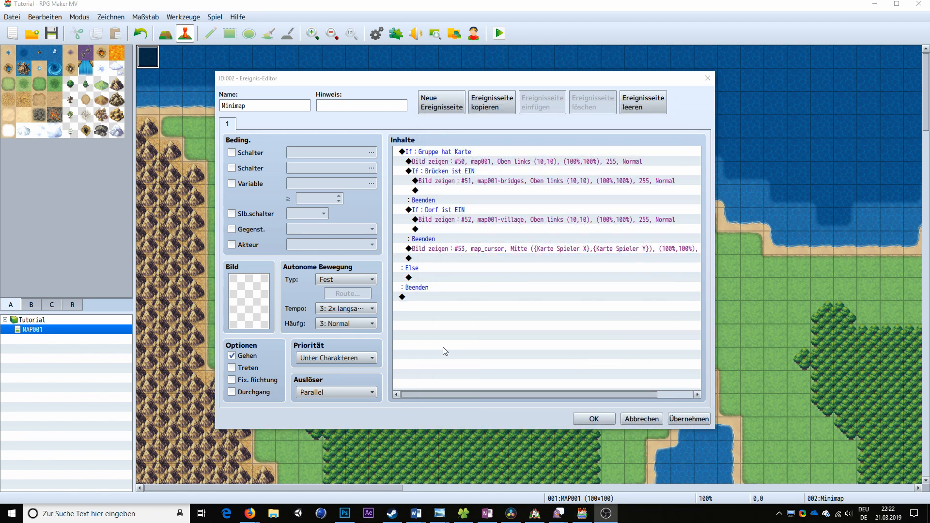
pyautogui.doubleClick(476, 259)
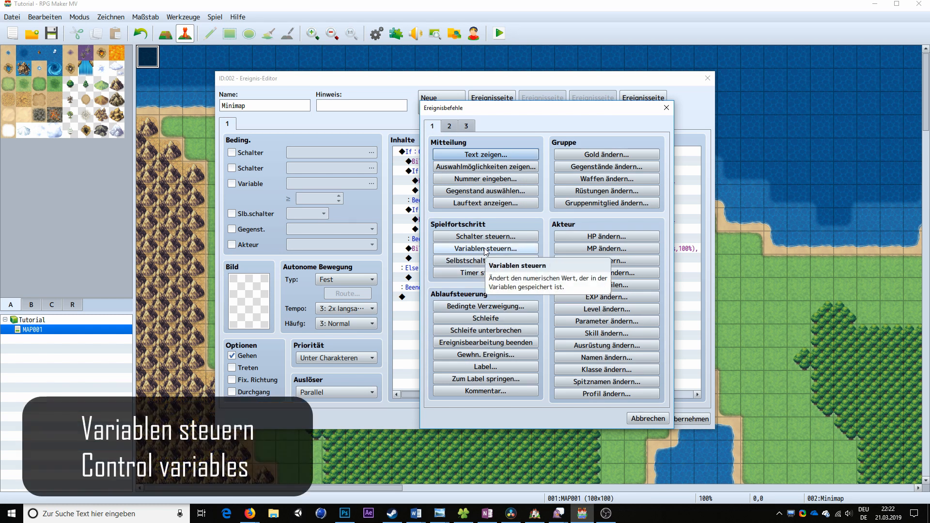
pyautogui.click(485, 249)
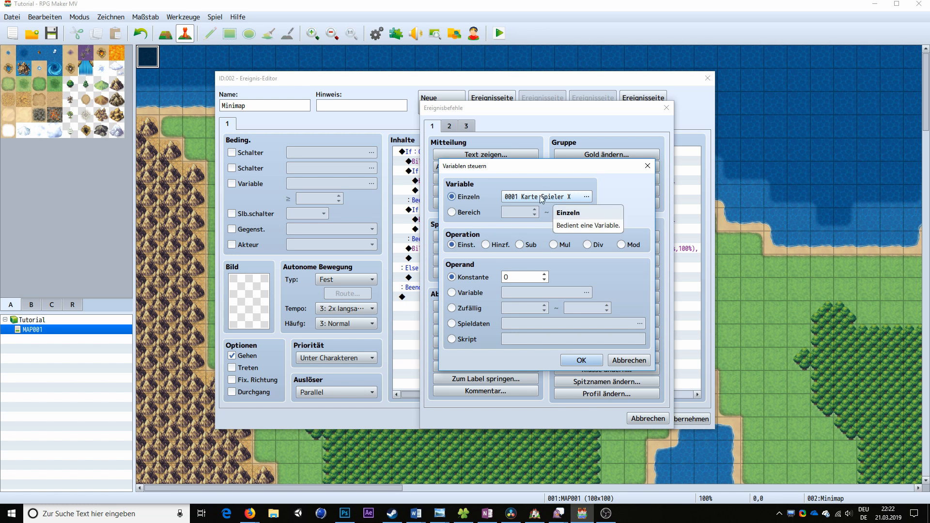
pyautogui.click(469, 324)
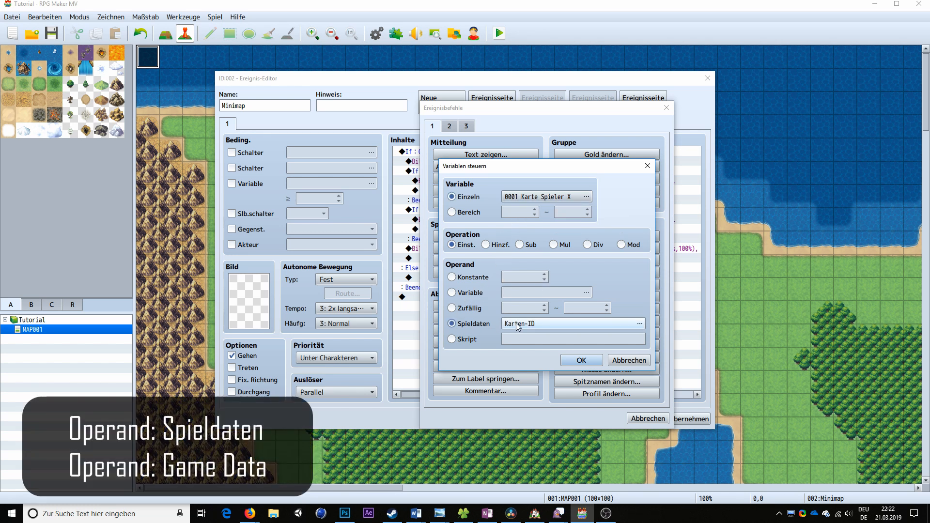
pyautogui.click(544, 324)
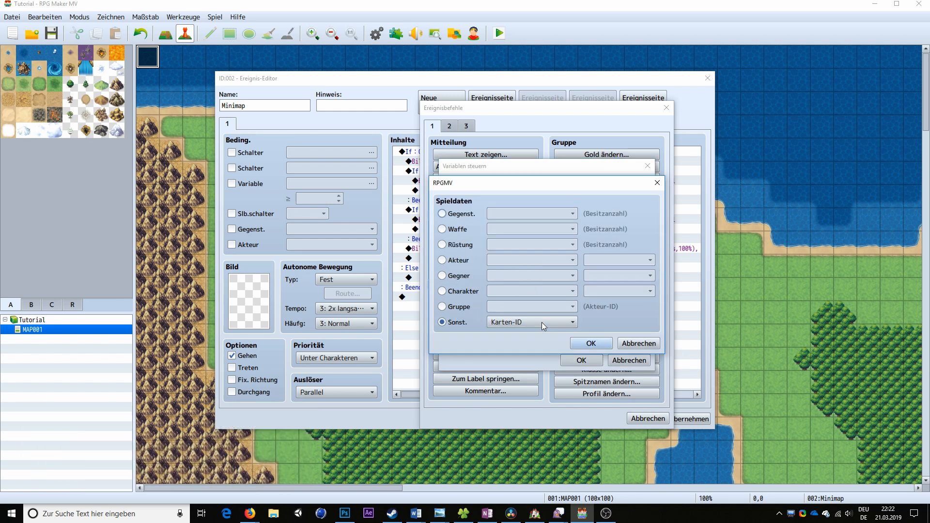
pyautogui.click(462, 293)
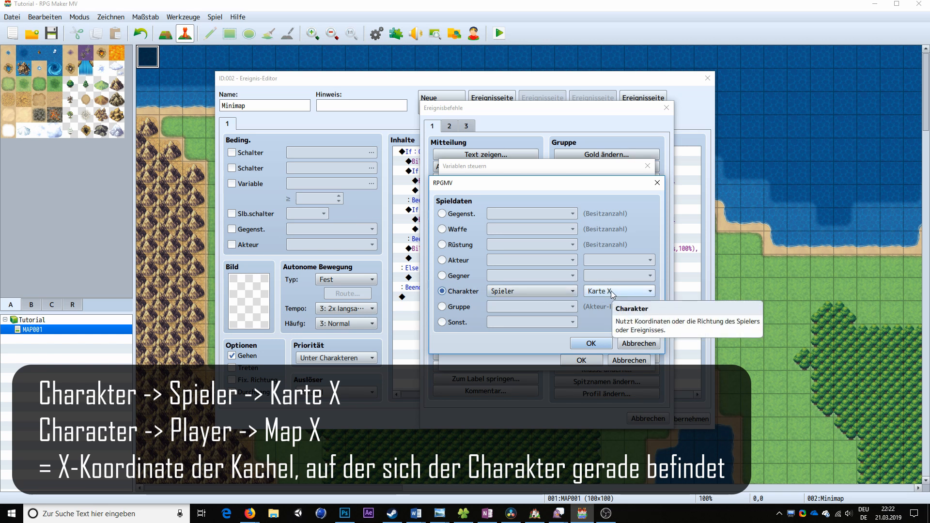
pyautogui.click(589, 344)
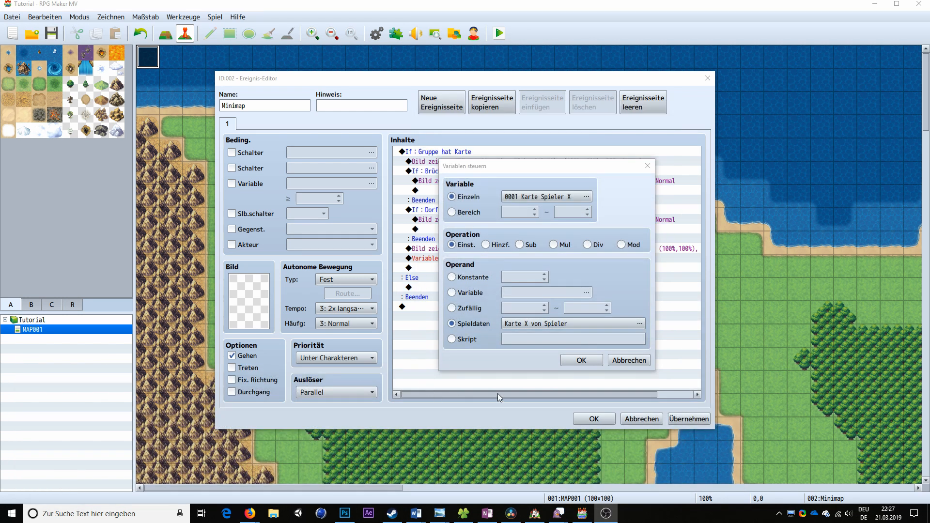
pyautogui.click(578, 360)
# Add a second Control Variables command setting 0002 Karte Spieler Y to the game data Karte Y of Spieler
pyautogui.doubleClick(439, 268)
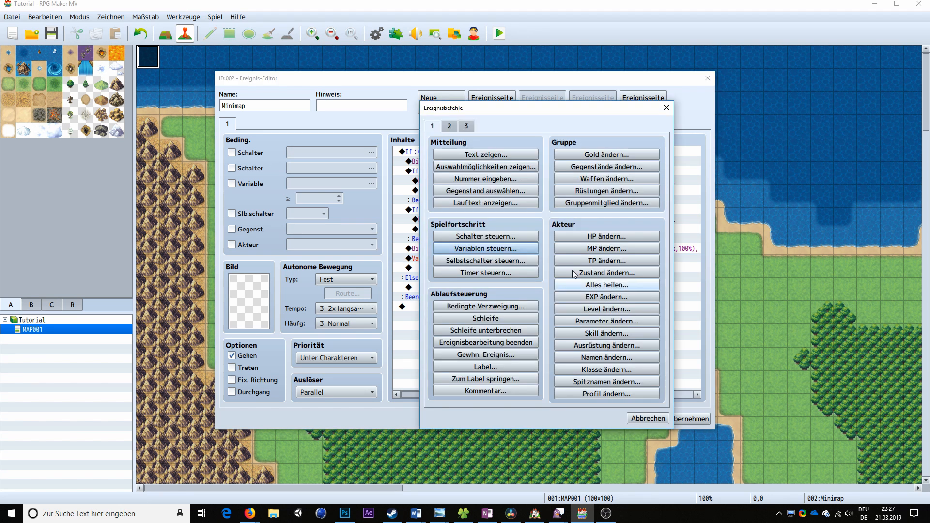
pyautogui.click(485, 248)
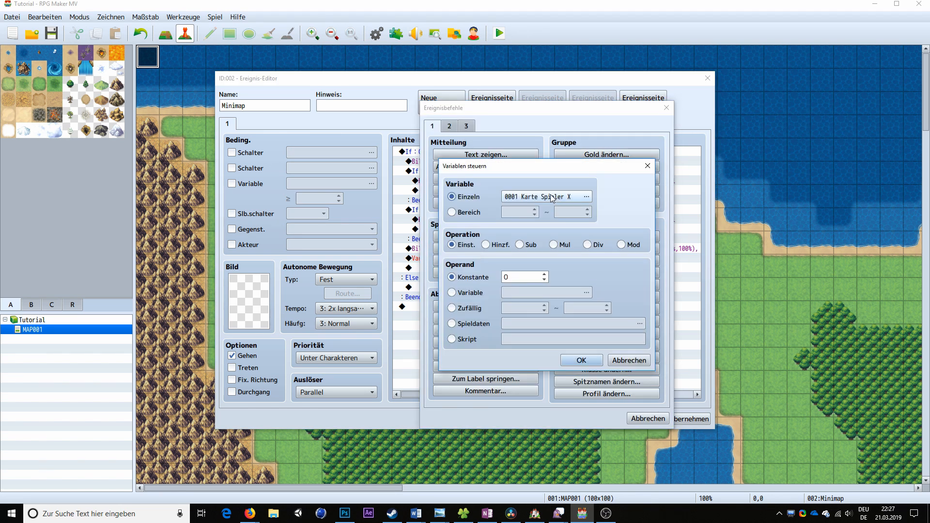
pyautogui.click(568, 196)
pyautogui.doubleClick(570, 172)
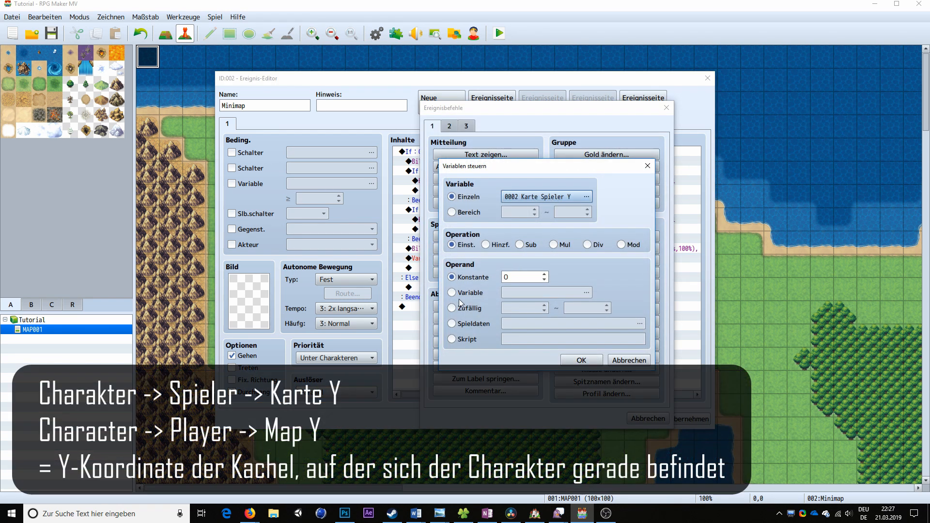
pyautogui.click(479, 325)
pyautogui.click(533, 321)
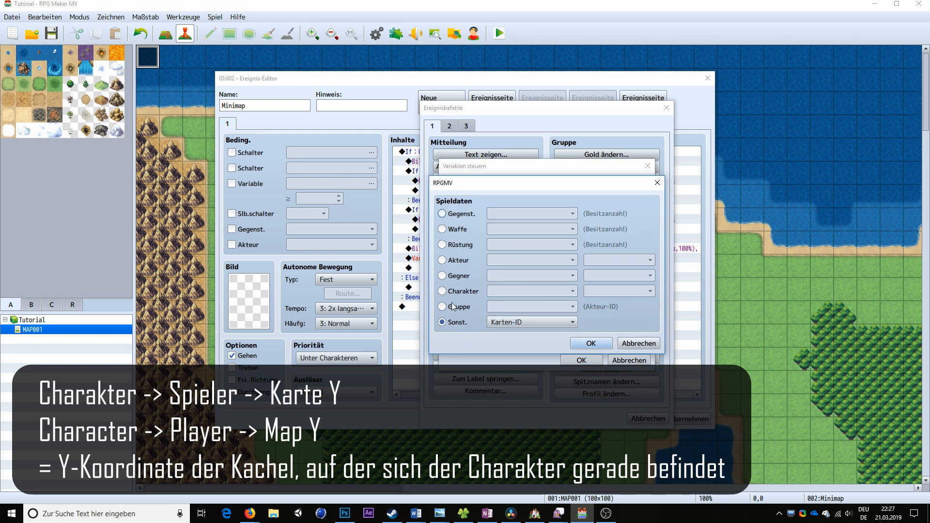
pyautogui.click(441, 291)
pyautogui.click(608, 291)
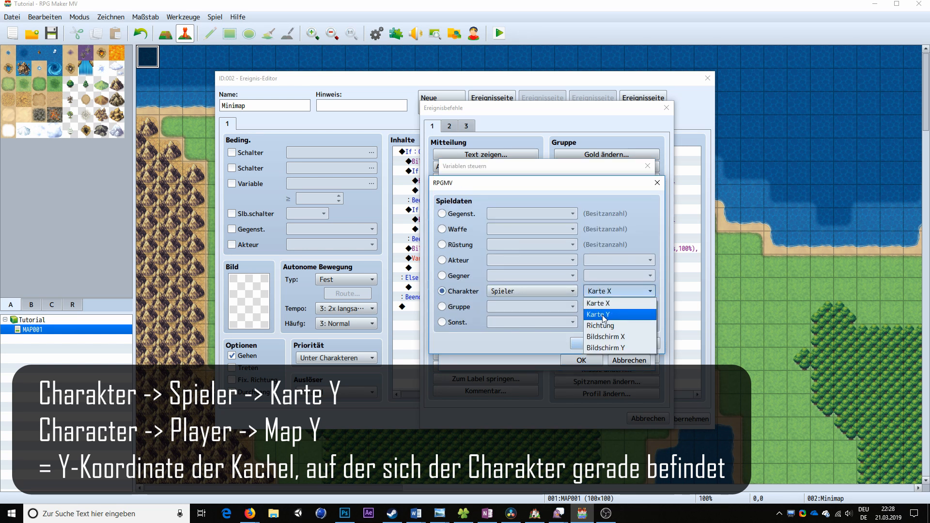
pyautogui.click(602, 314)
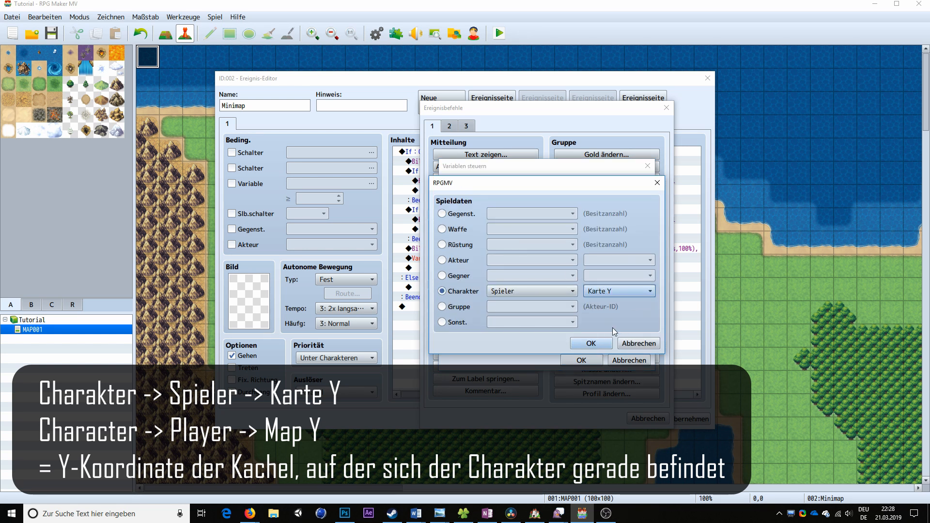
pyautogui.click(591, 343)
pyautogui.click(581, 359)
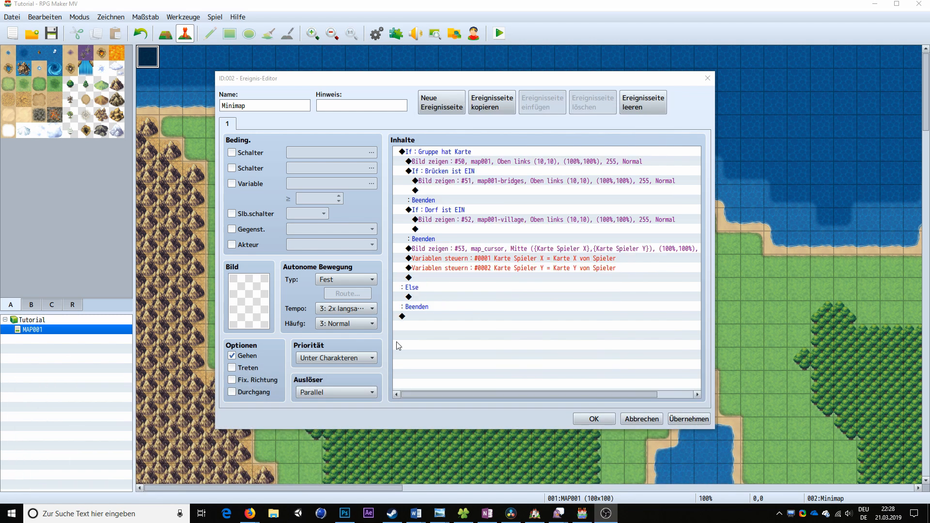
# Add a Control Variables command that multiplies 0001 Karte Spieler X by the constant 2
pyautogui.doubleClick(459, 277)
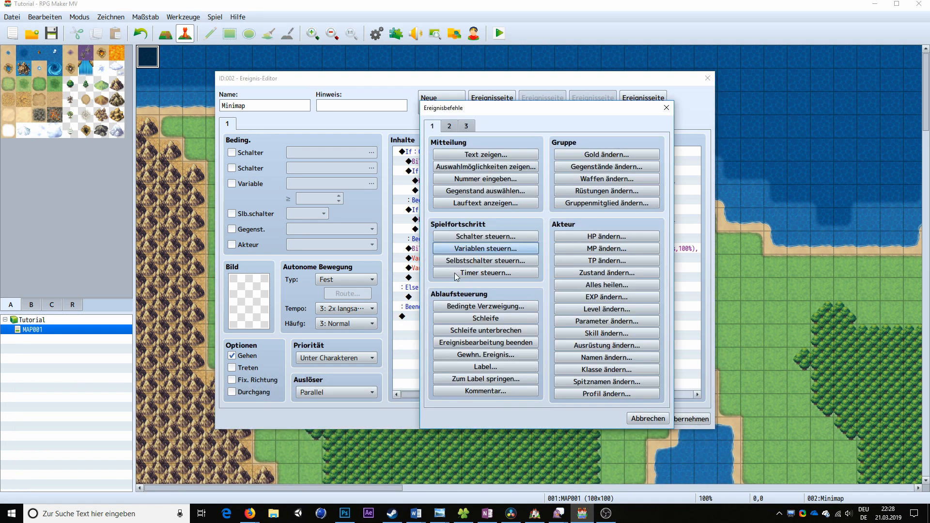
pyautogui.click(490, 249)
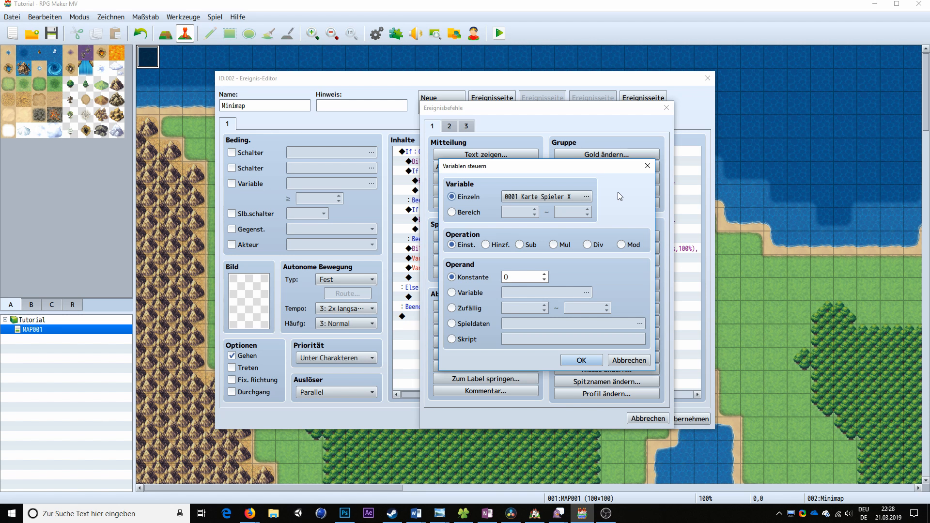
pyautogui.hotkey('alt', 'Tab')
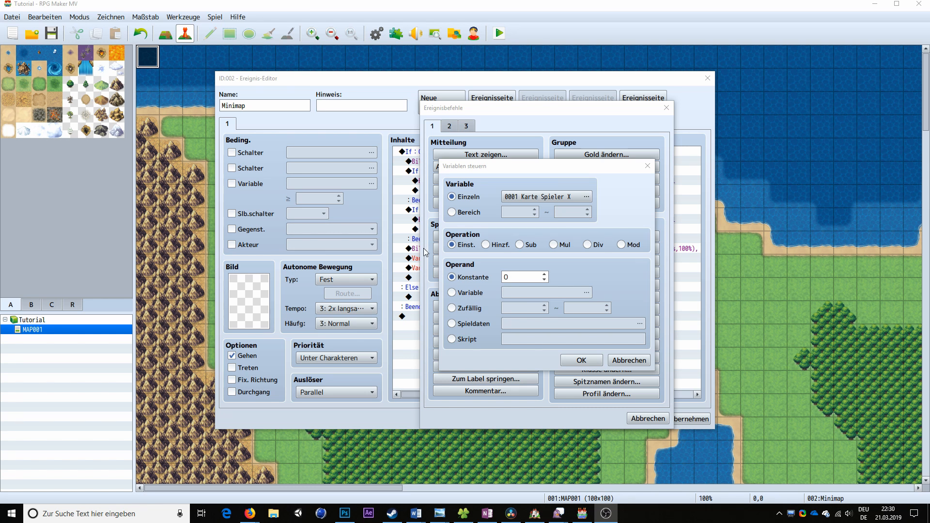
pyautogui.click(553, 245)
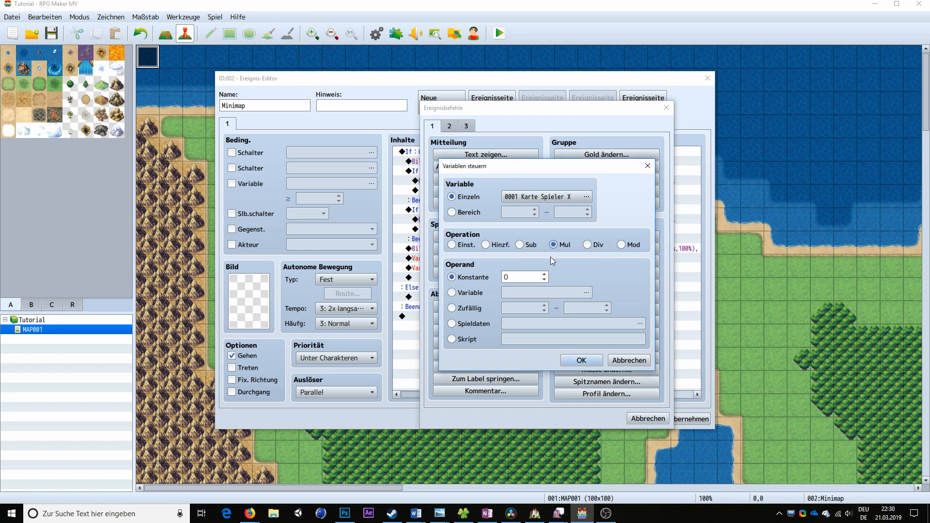
pyautogui.click(526, 278)
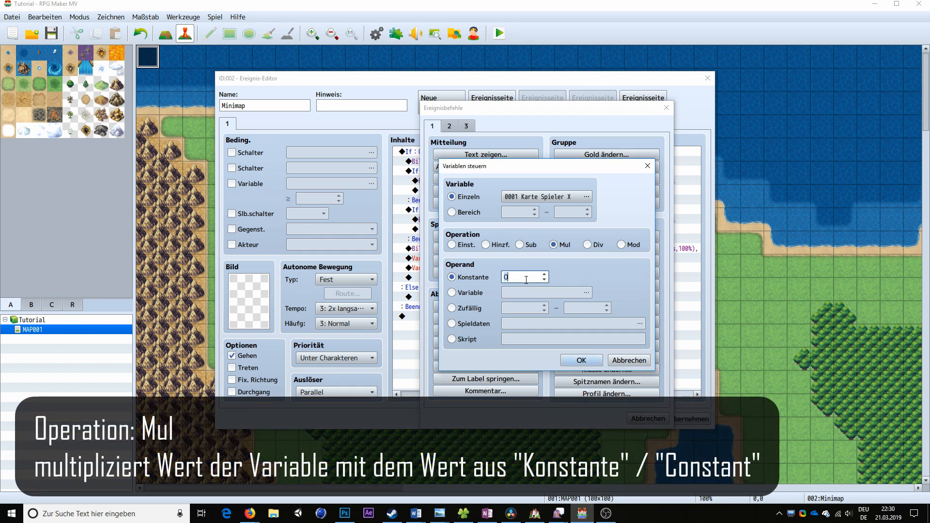
pyautogui.write('2')
pyautogui.click(580, 360)
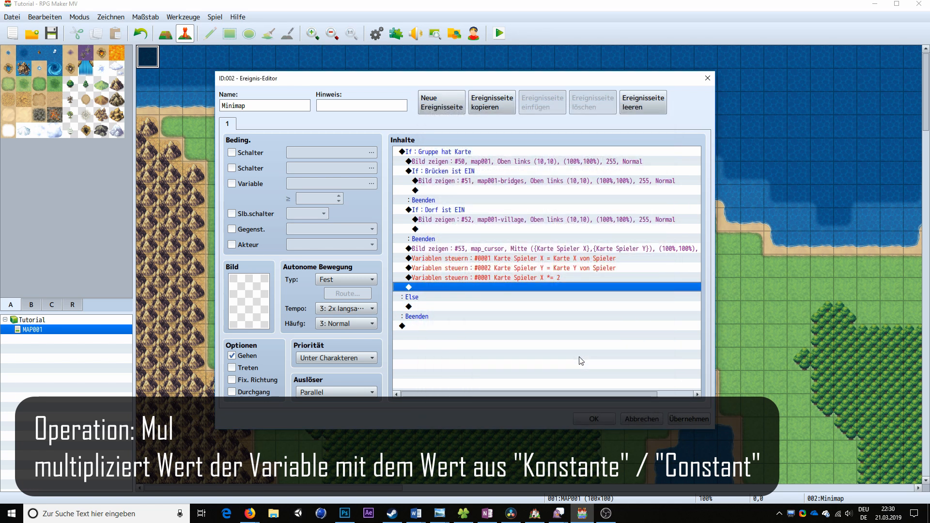
# Add a Control Variables command that multiplies 0002 Karte Spieler Y by the constant 2
pyautogui.doubleClick(457, 287)
pyautogui.click(486, 249)
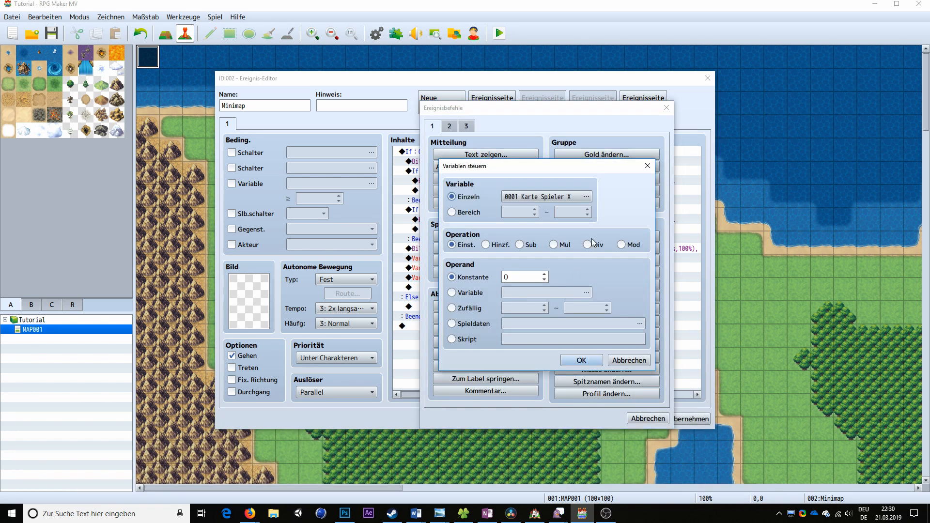
pyautogui.click(569, 196)
pyautogui.doubleClick(571, 173)
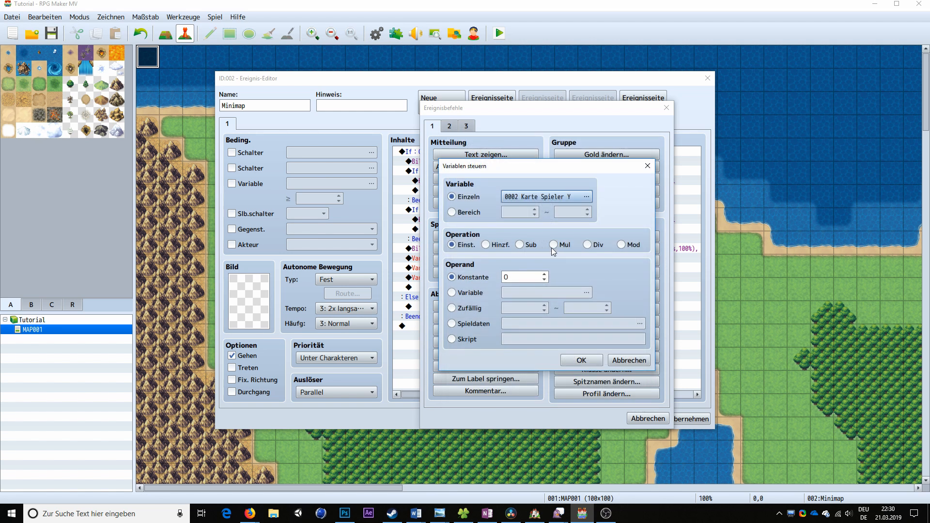
pyautogui.click(553, 244)
pyautogui.doubleClick(529, 277)
pyautogui.write('2')
pyautogui.click(580, 360)
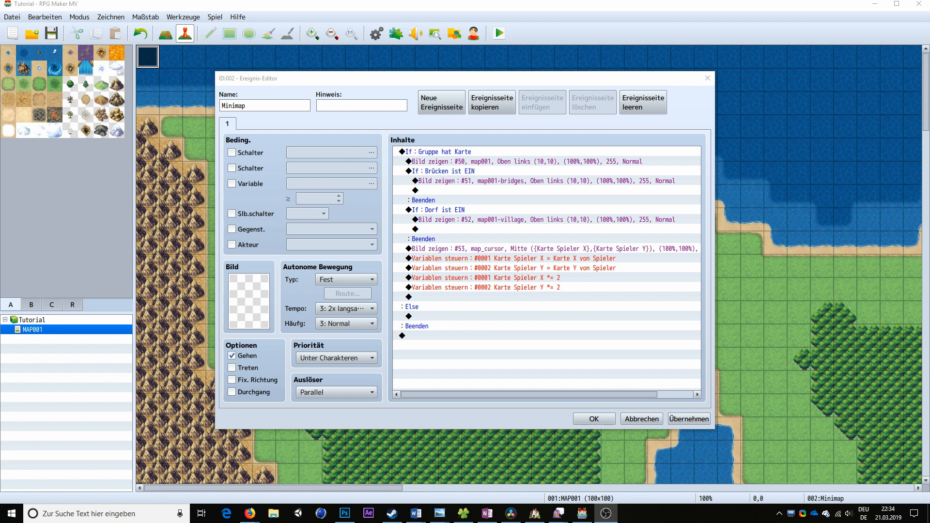
pyautogui.doubleClick(517, 280)
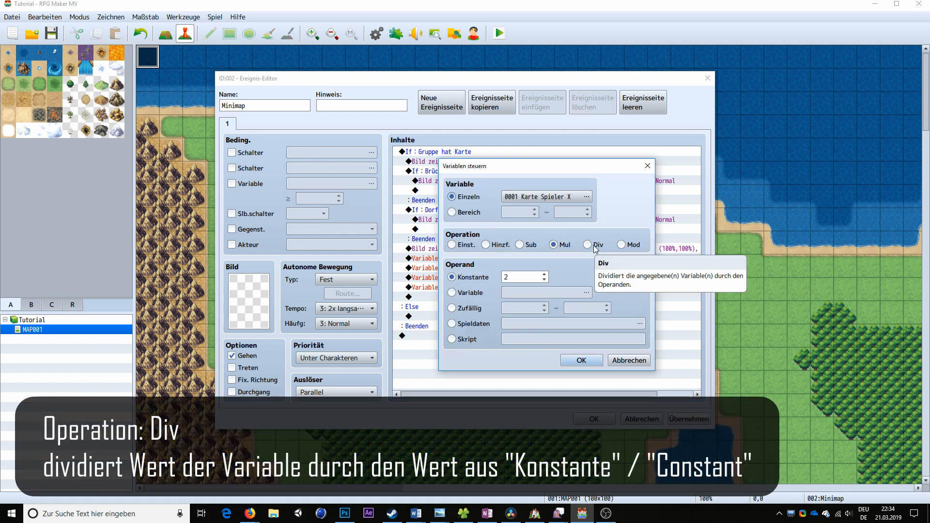
pyautogui.click(588, 245)
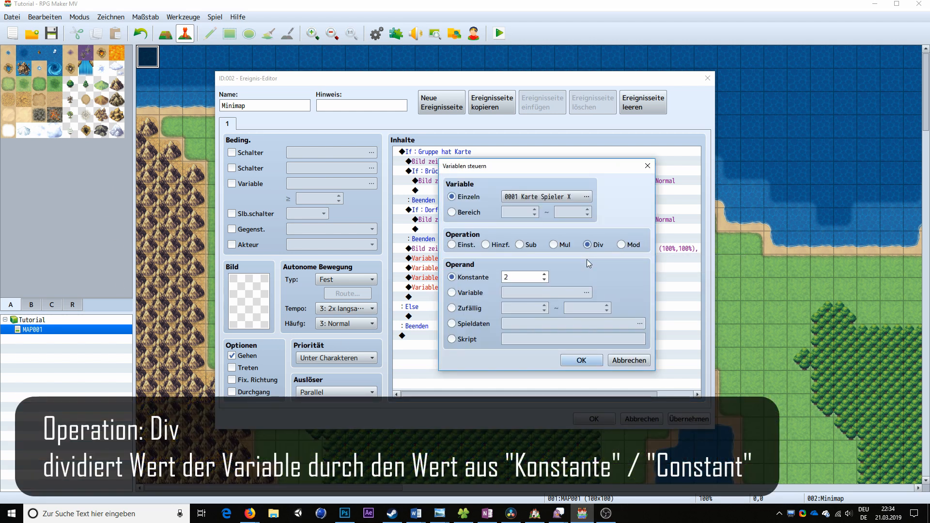
pyautogui.click(545, 280)
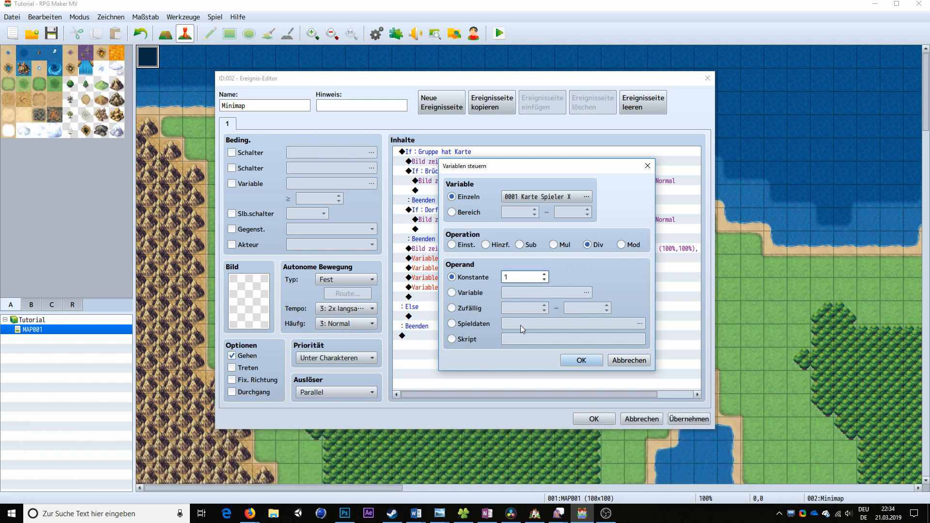
pyautogui.press('Escape')
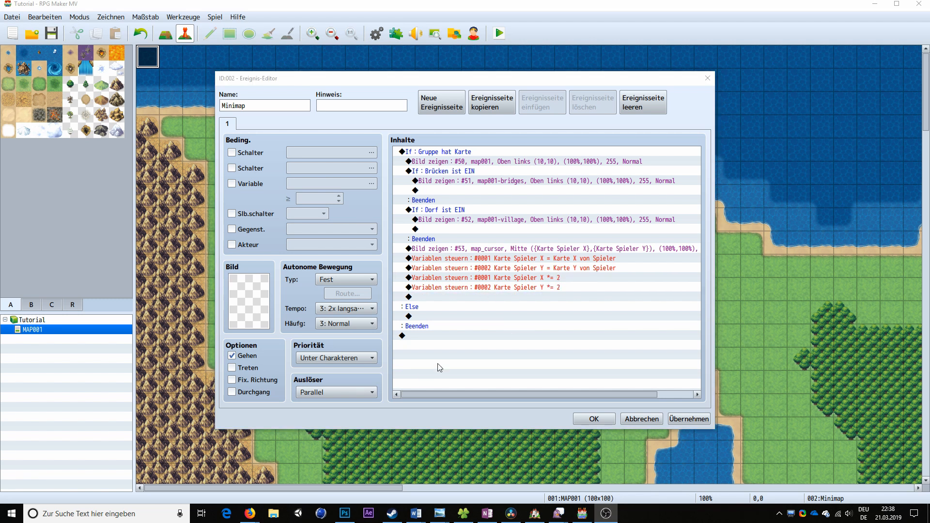
# Below the multiplications, add a Control Variables command that adds the constant 10 to 0001 Karte Spieler X
pyautogui.click(435, 297)
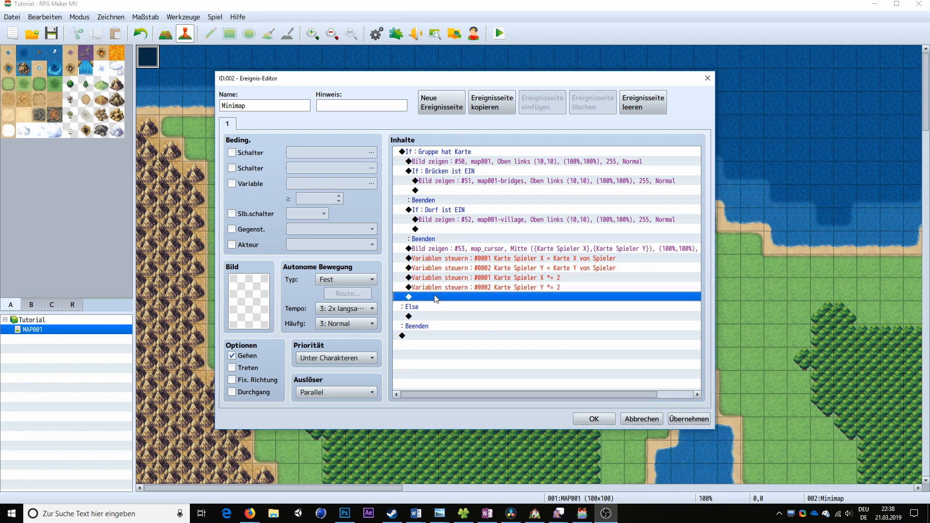
pyautogui.doubleClick(435, 296)
pyautogui.click(482, 252)
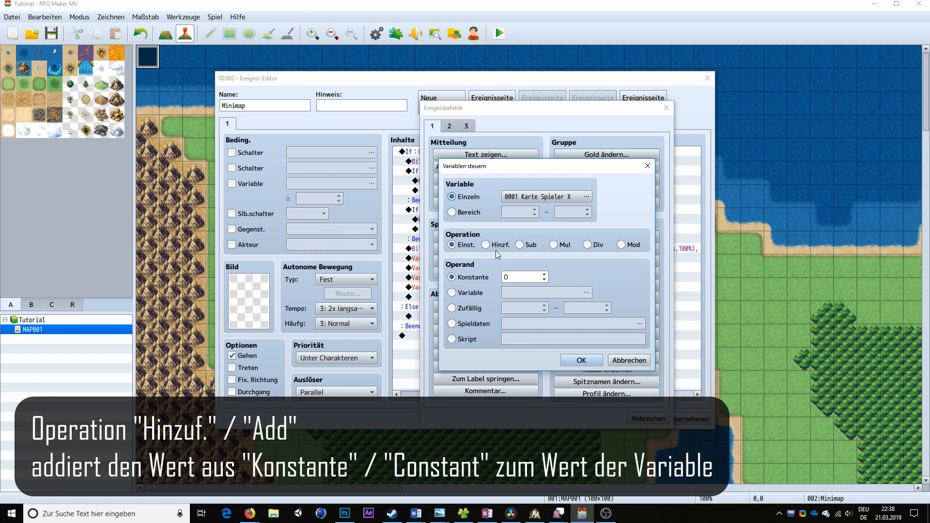
pyautogui.click(499, 248)
pyautogui.click(520, 277)
pyautogui.press('BackSpace')
pyautogui.write('10')
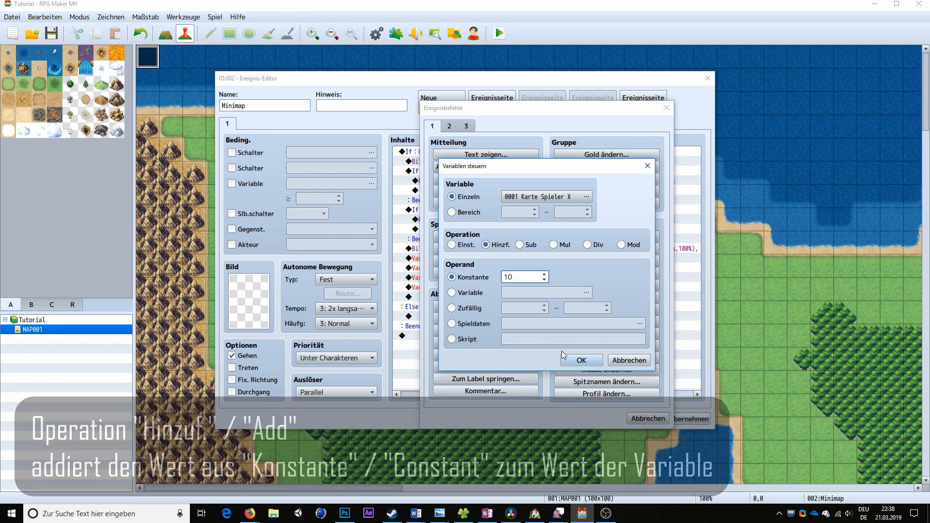
pyautogui.click(581, 360)
# Duplicate the command adding 10 on the line below and change the copy's variable to 0002 Karte Spieler Y
pyautogui.click(481, 297)
pyautogui.hotkey('ctrl', 'c')
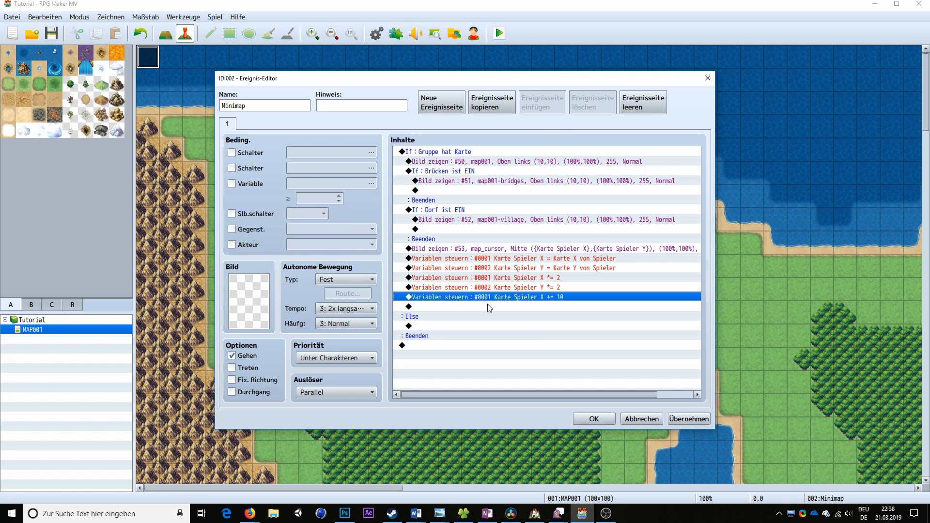
pyautogui.click(487, 305)
pyautogui.hotkey('ctrl', 'v')
pyautogui.doubleClick(508, 306)
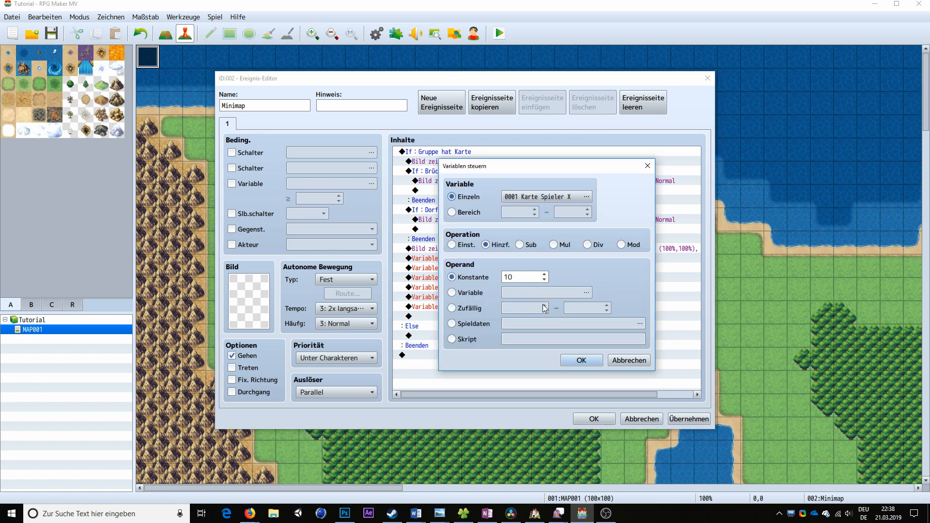
pyautogui.click(551, 198)
pyautogui.doubleClick(580, 178)
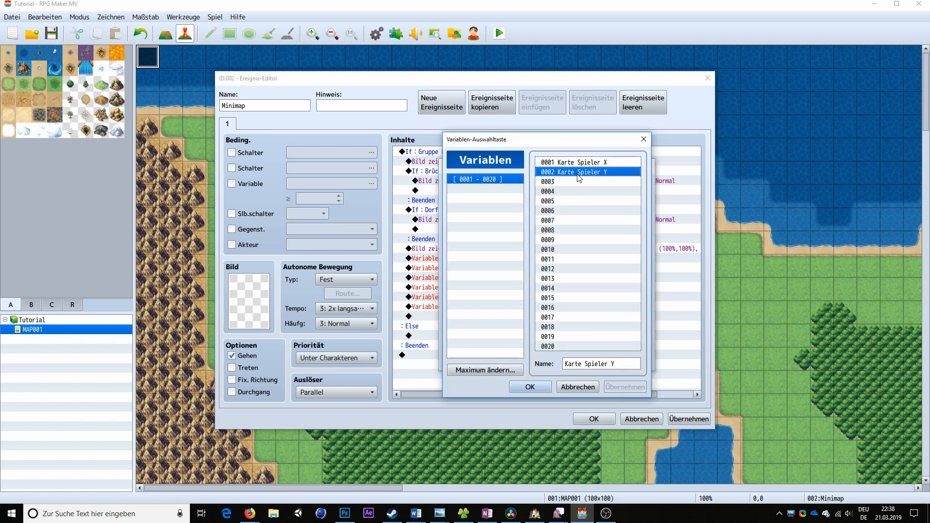
pyautogui.click(581, 361)
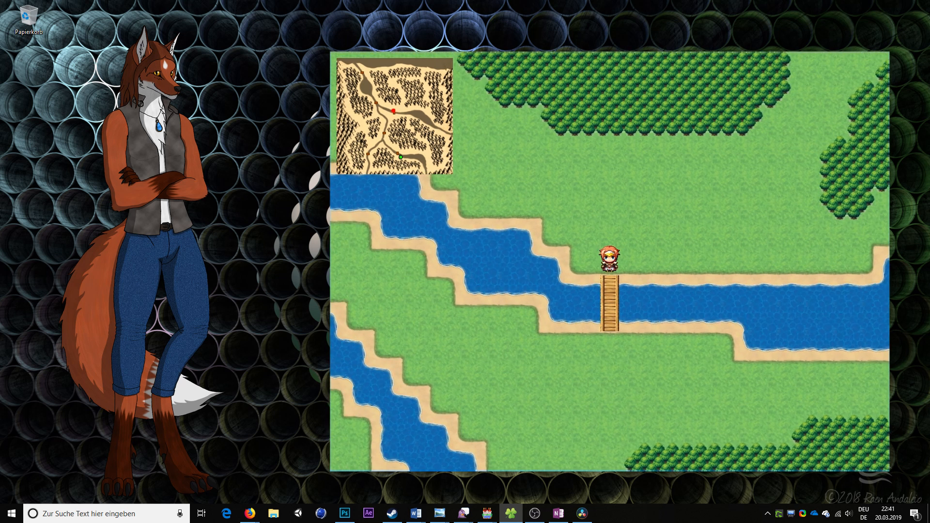
# Walk the player character downward in the running game to check the cursor's movement on the minimap
pyautogui.press('Down')
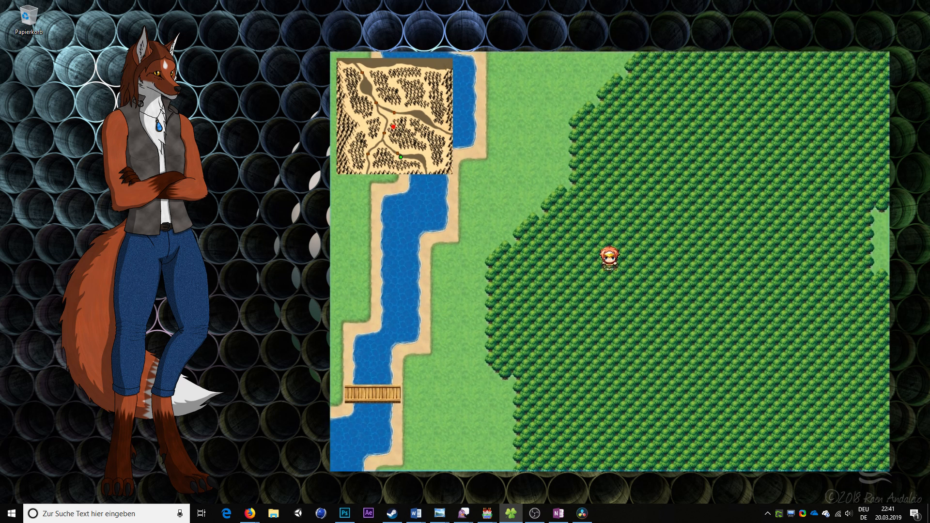
# Walk the character down through the forest and across the river to the small village, checking the minimap cursor along the way
pyautogui.press('Left')
pyautogui.press('Down')
pyautogui.press('Right')
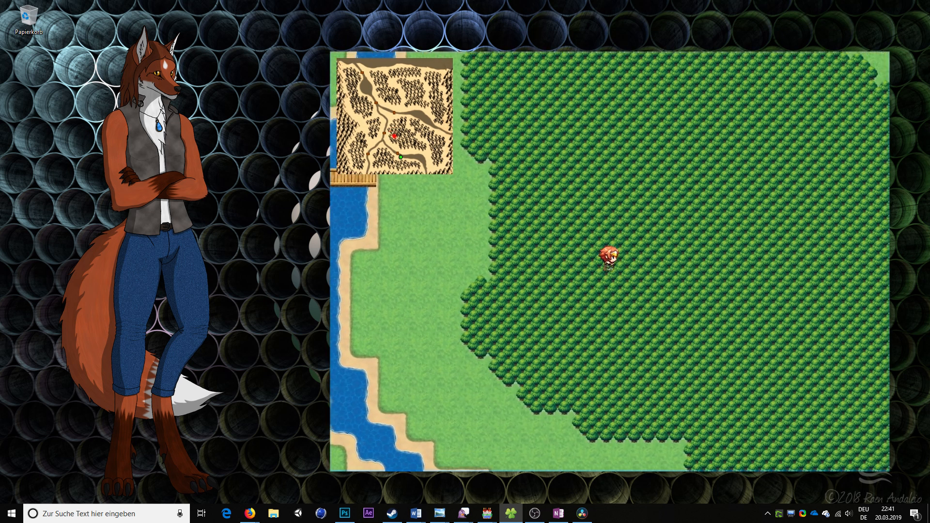
pyautogui.press('Down')
pyautogui.press('Down')
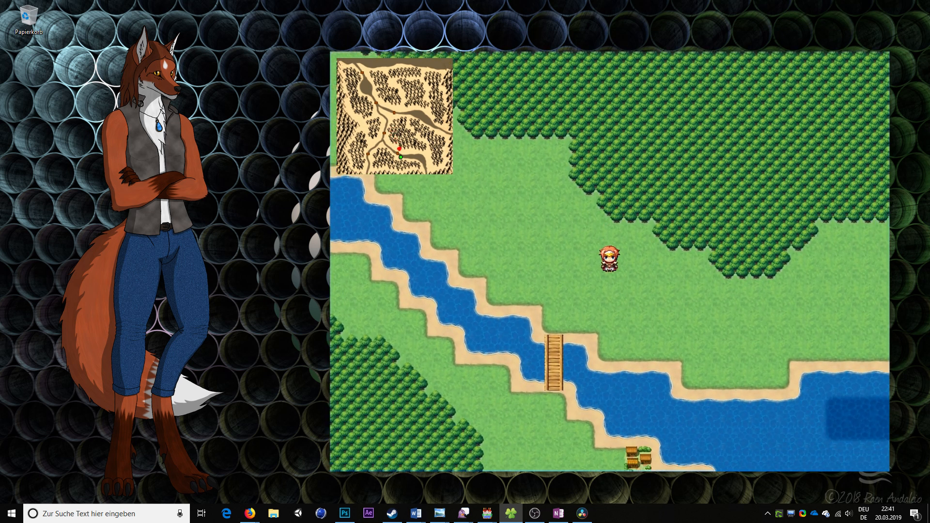
pyautogui.press('Down')
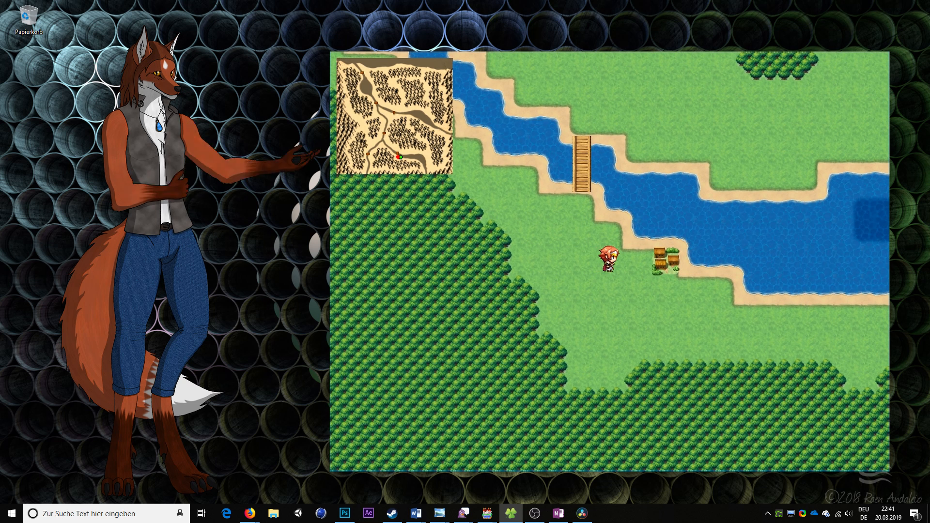
# Move the character on and off the village tile to compare the red cursor with the green village marker on the minimap
pyautogui.press('Right')
pyautogui.press('Left')
pyautogui.press('Right')
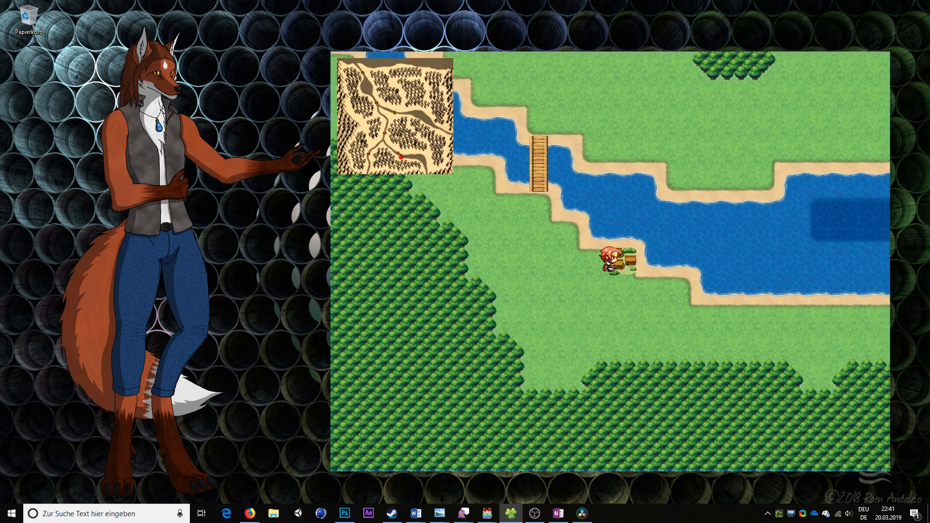
pyautogui.press('Left')
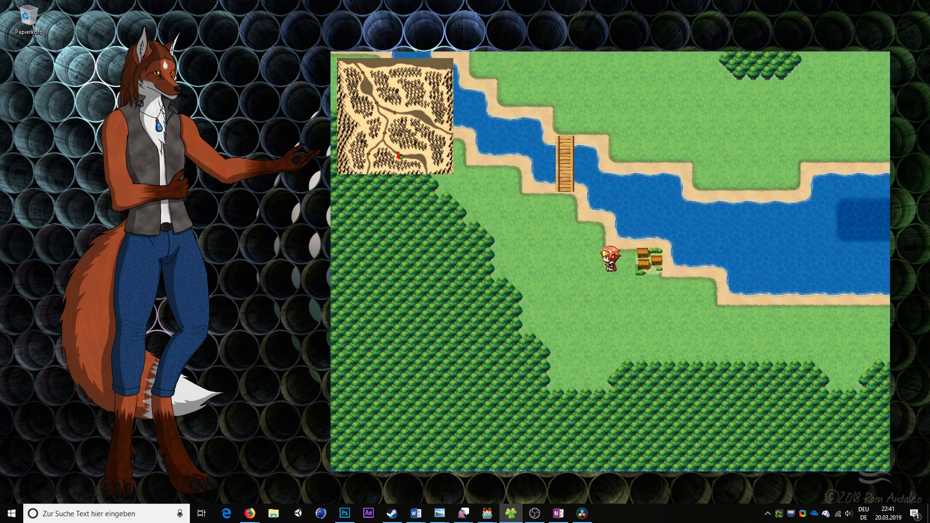
pyautogui.press('Right')
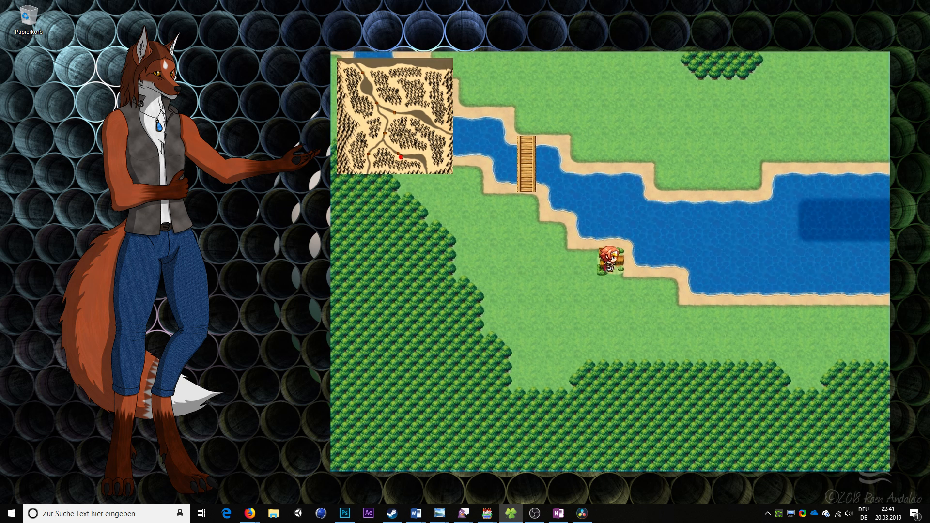
pyautogui.press('Down')
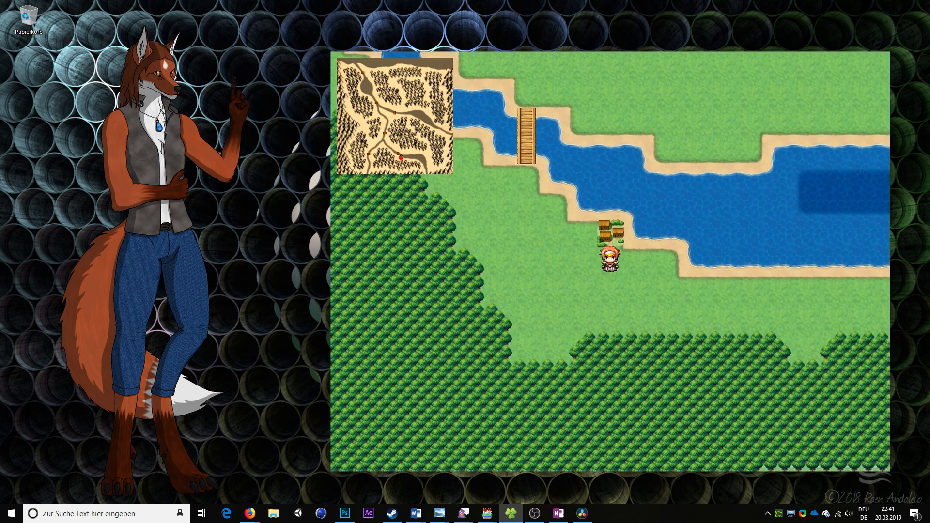